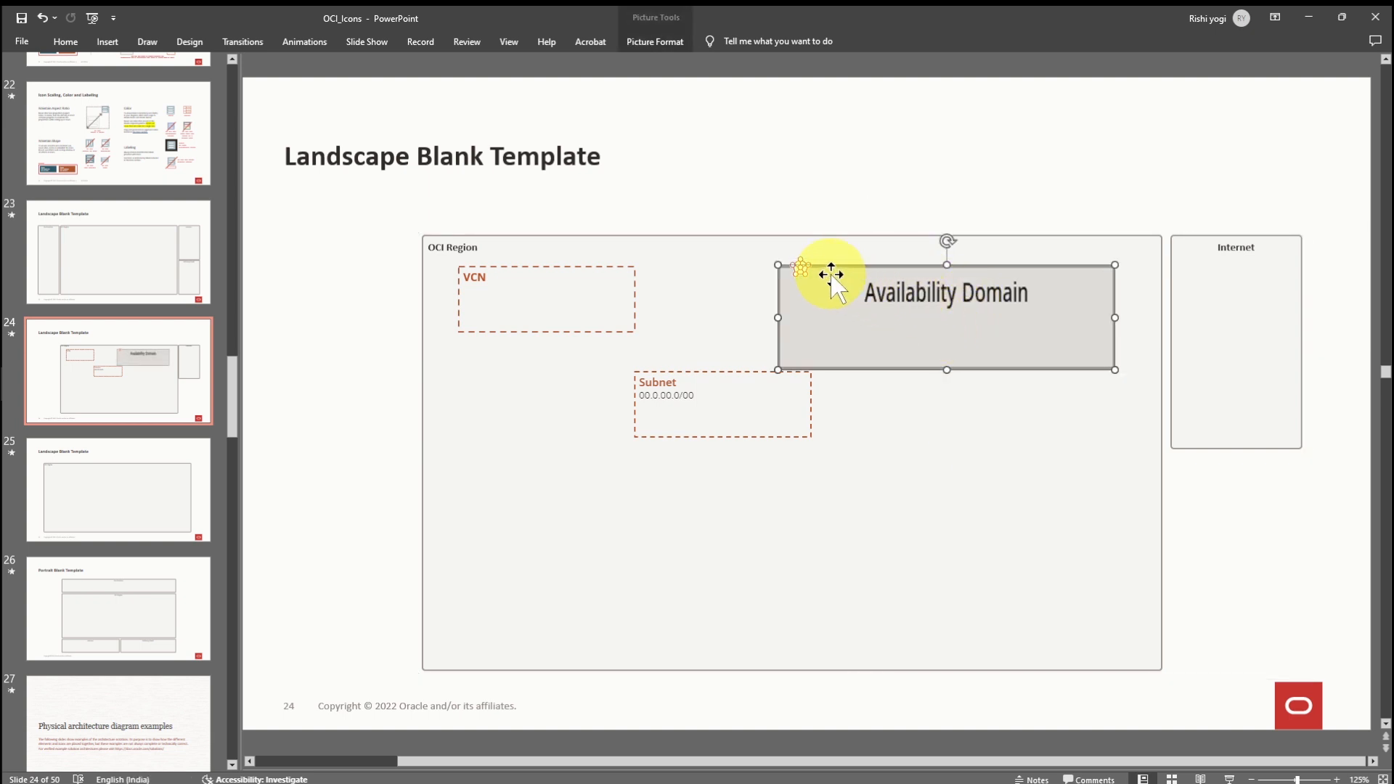
# - Undo the latest edits to the VCN, Subnet and Availability Domain objects on slide 24, and delete the Availability Domain picture
pyautogui.hotkey('ctrl', 'z')
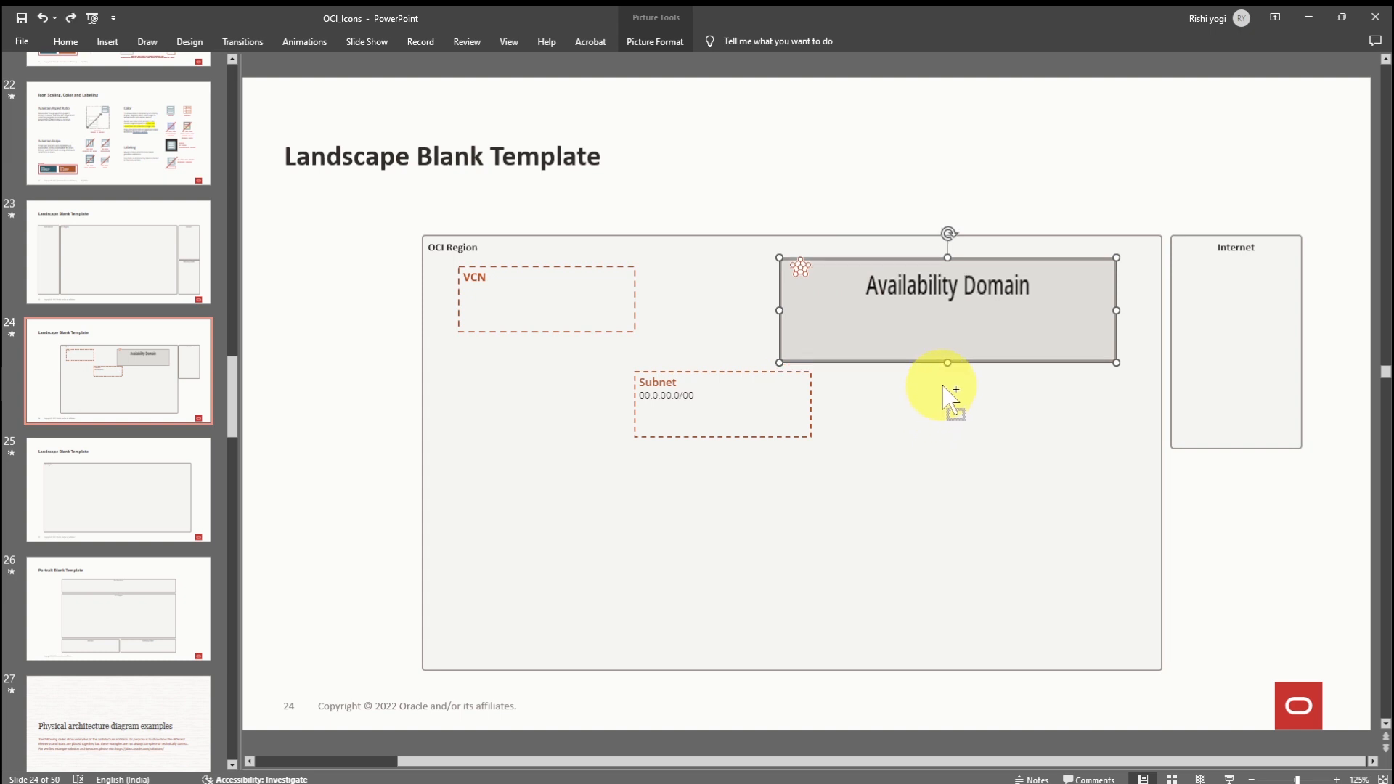
pyautogui.hotkey('ctrl', 'z')
pyautogui.hotkey('ctrl', 'z')
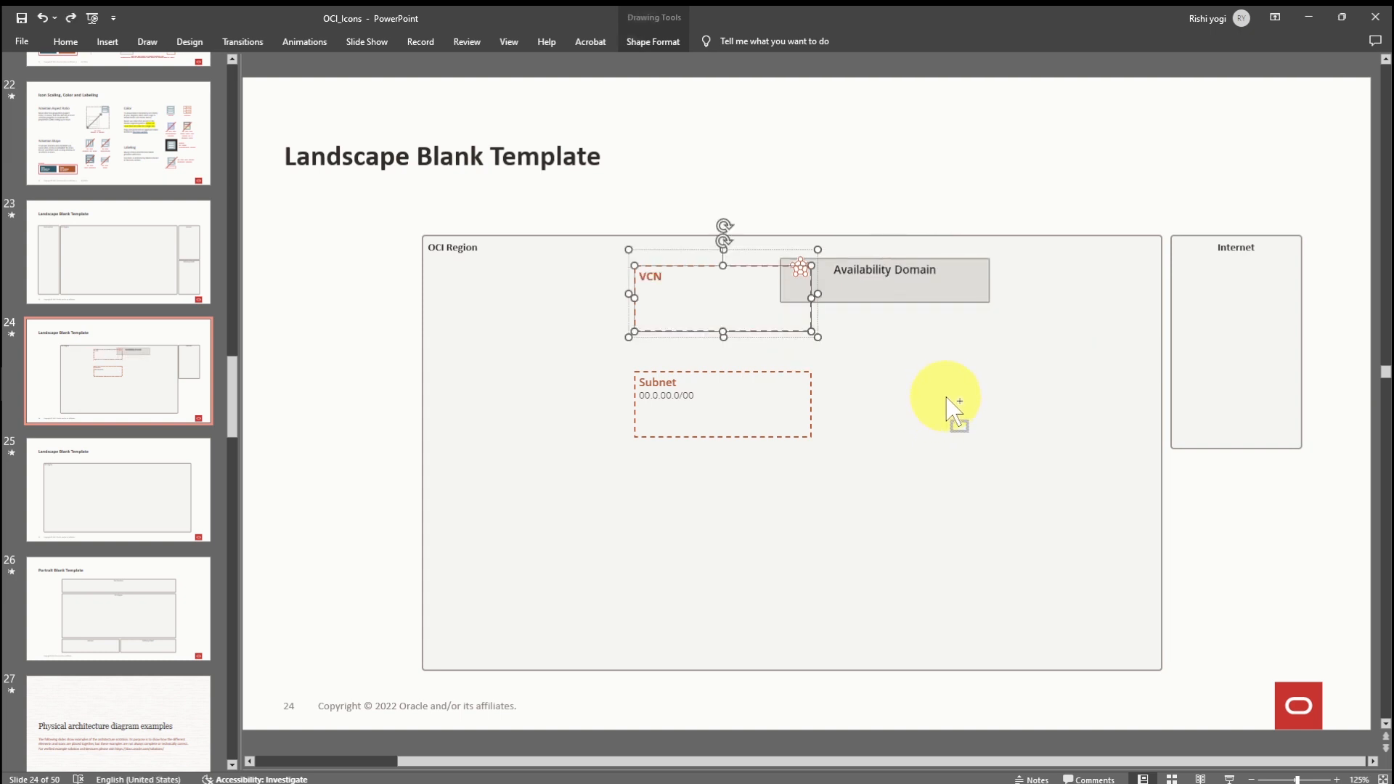
pyautogui.hotkey('ctrl', 'z')
pyautogui.click(893, 267)
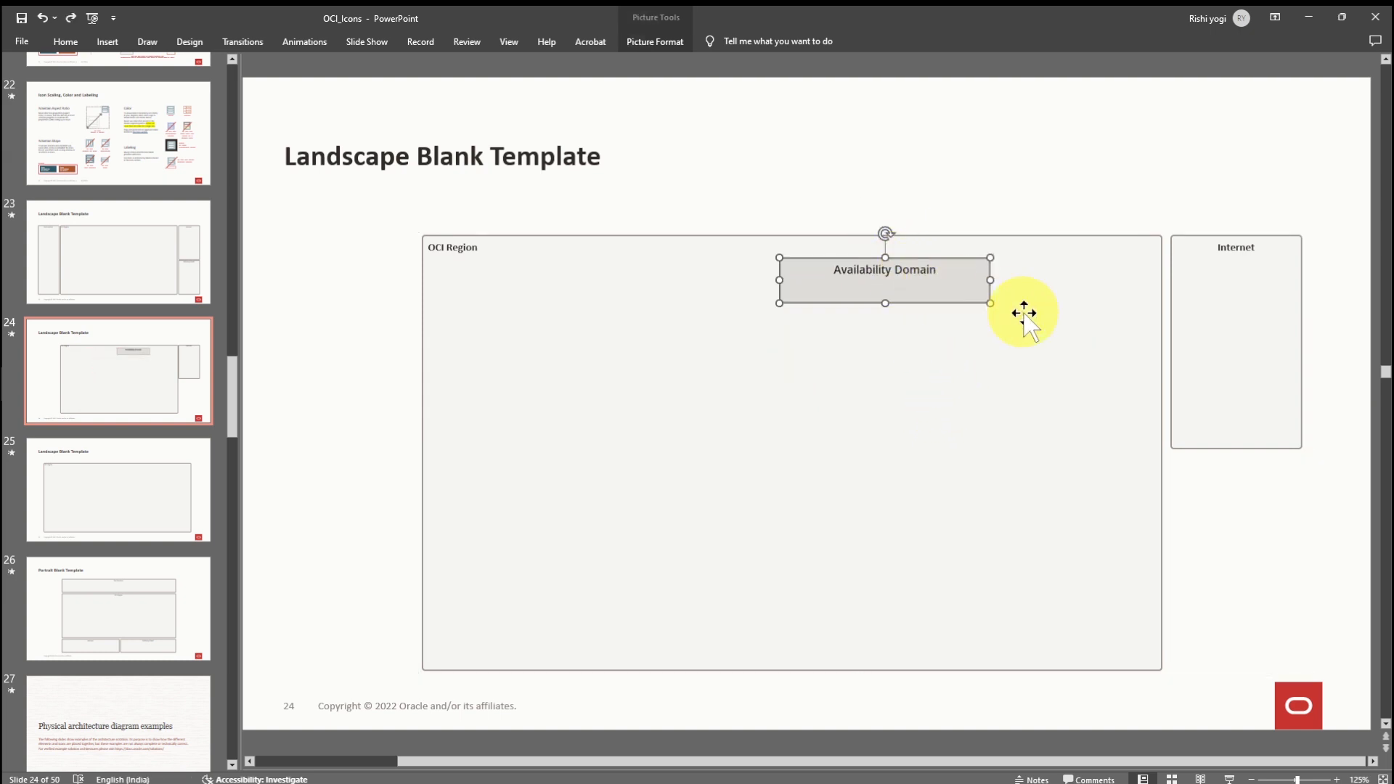
pyautogui.moveTo(992, 305); pyautogui.dragTo(963, 298)
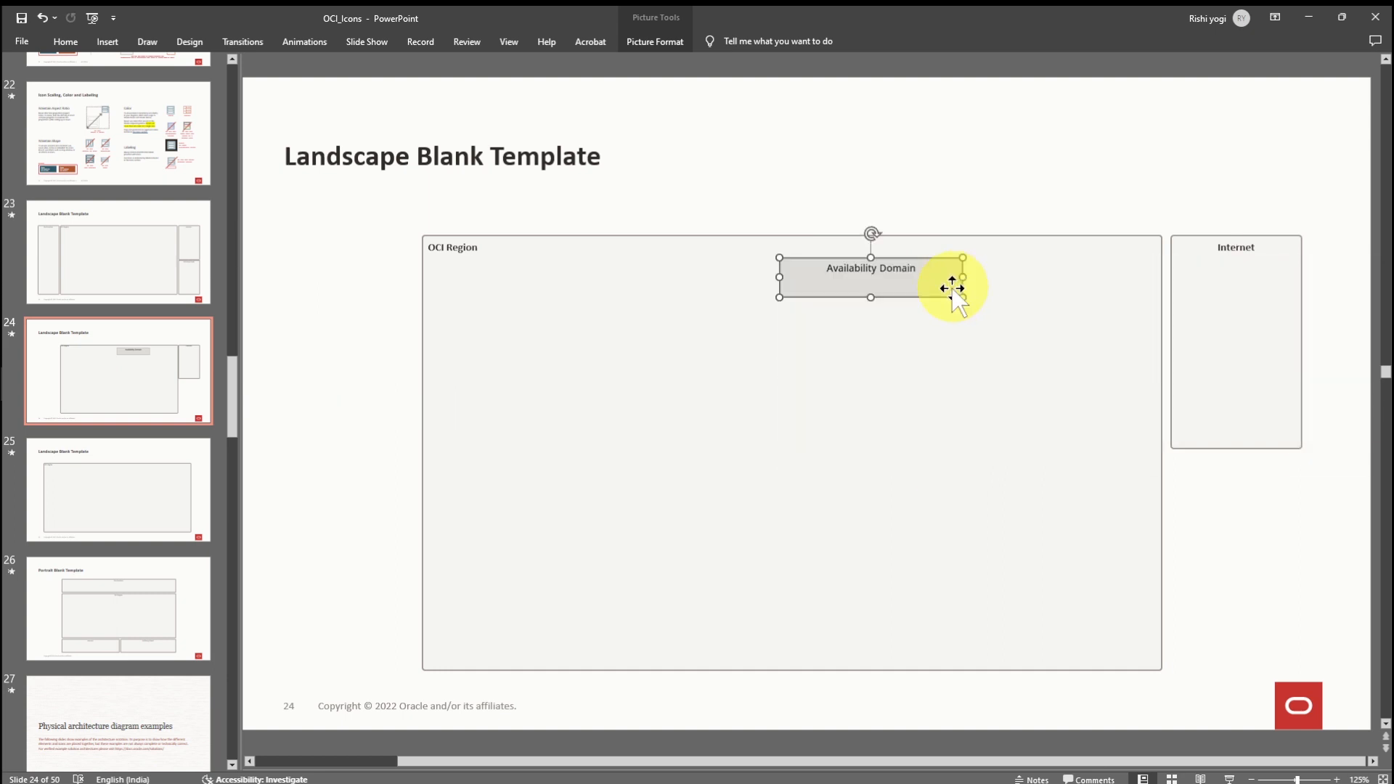
pyautogui.press('Delete')
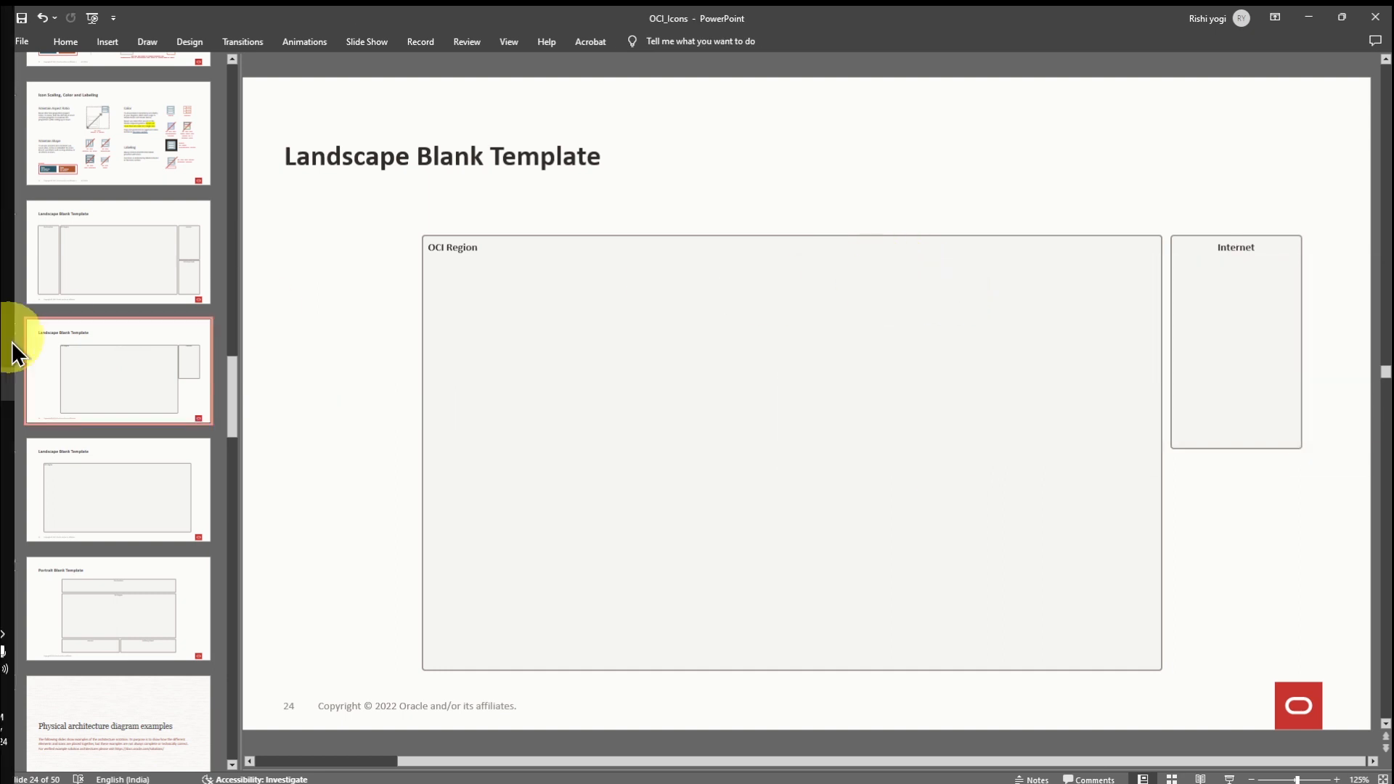
# - Look through the slides of the Logical and Physical sections and open the Grouping slide, slide 18
pyautogui.scroll(2, 141, 364)
pyautogui.scroll(10, 189, 356)
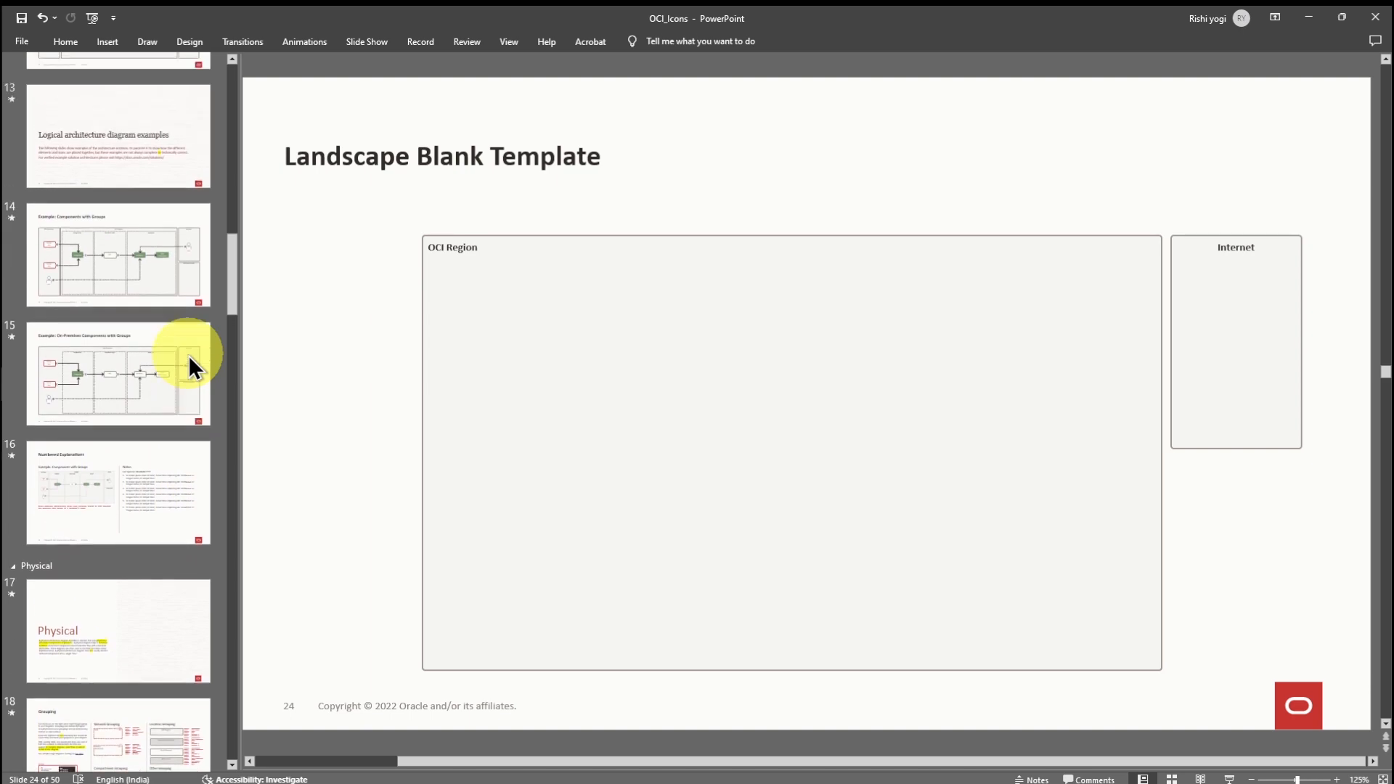
pyautogui.scroll(10, 189, 355)
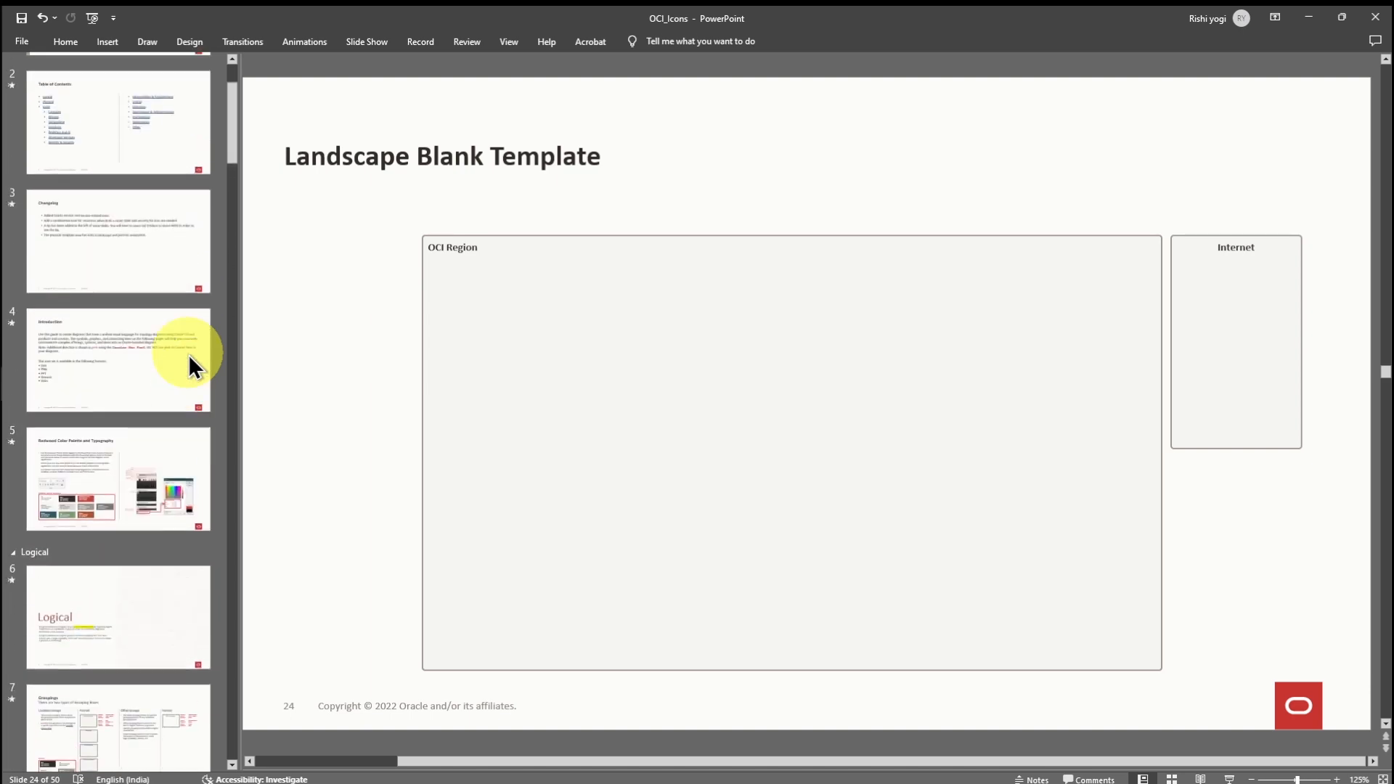
pyautogui.scroll(-15, 187, 354)
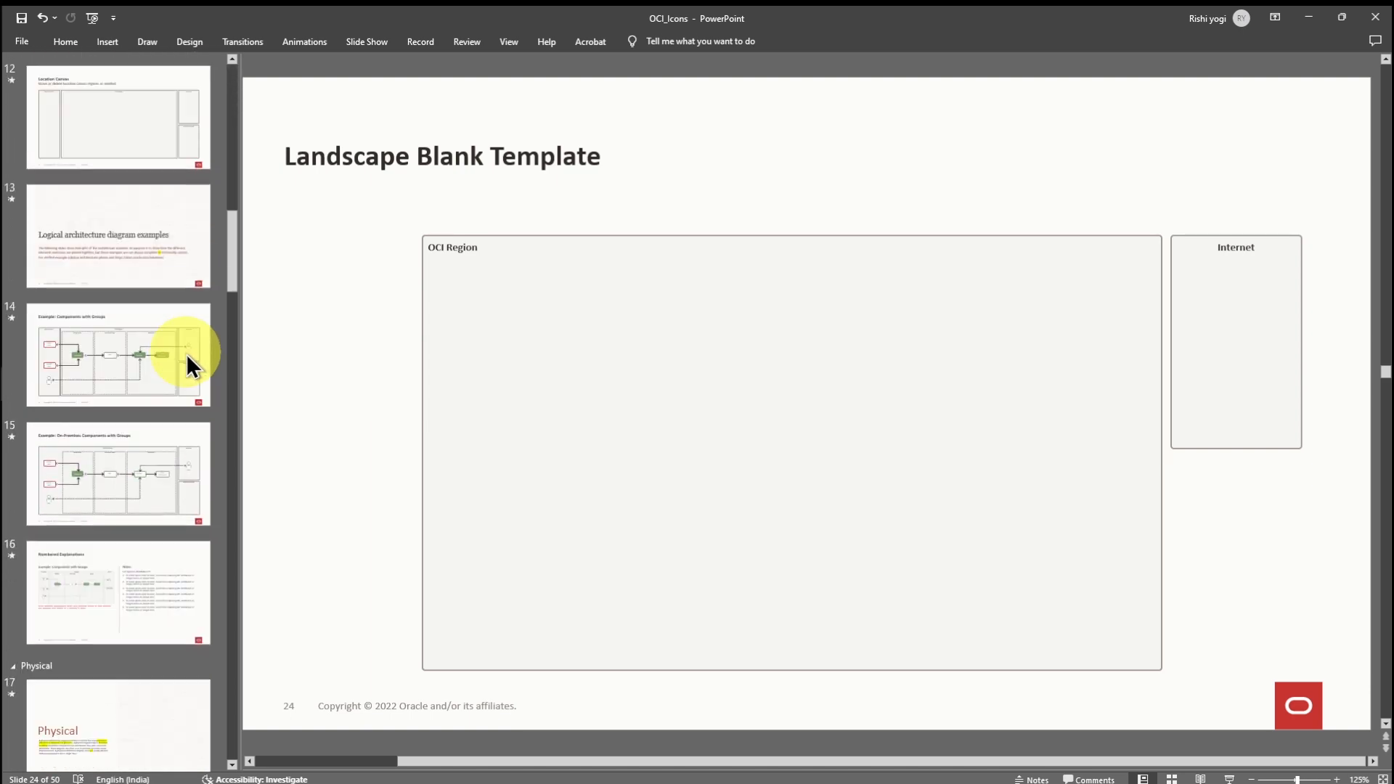
pyautogui.scroll(-4, 182, 351)
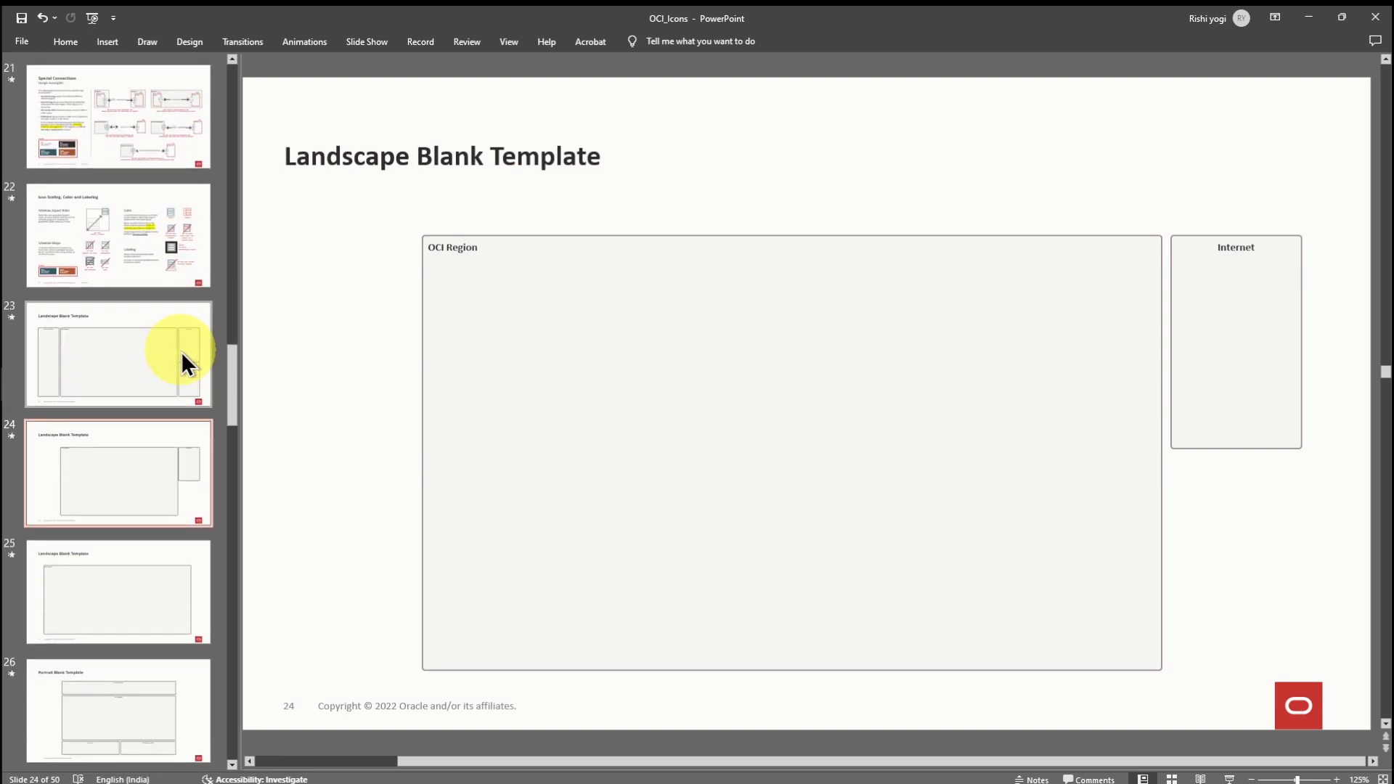
pyautogui.scroll(9, 180, 351)
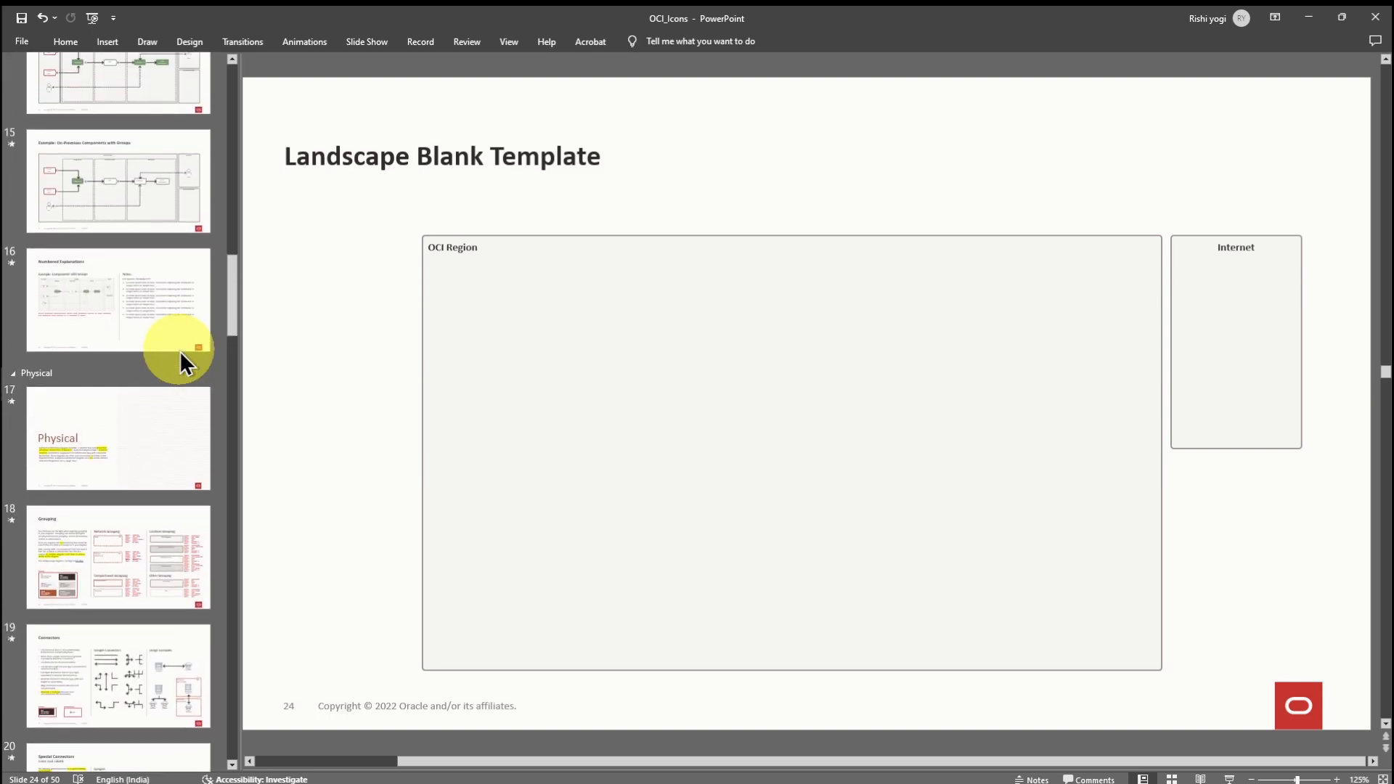
pyautogui.scroll(4, 180, 351)
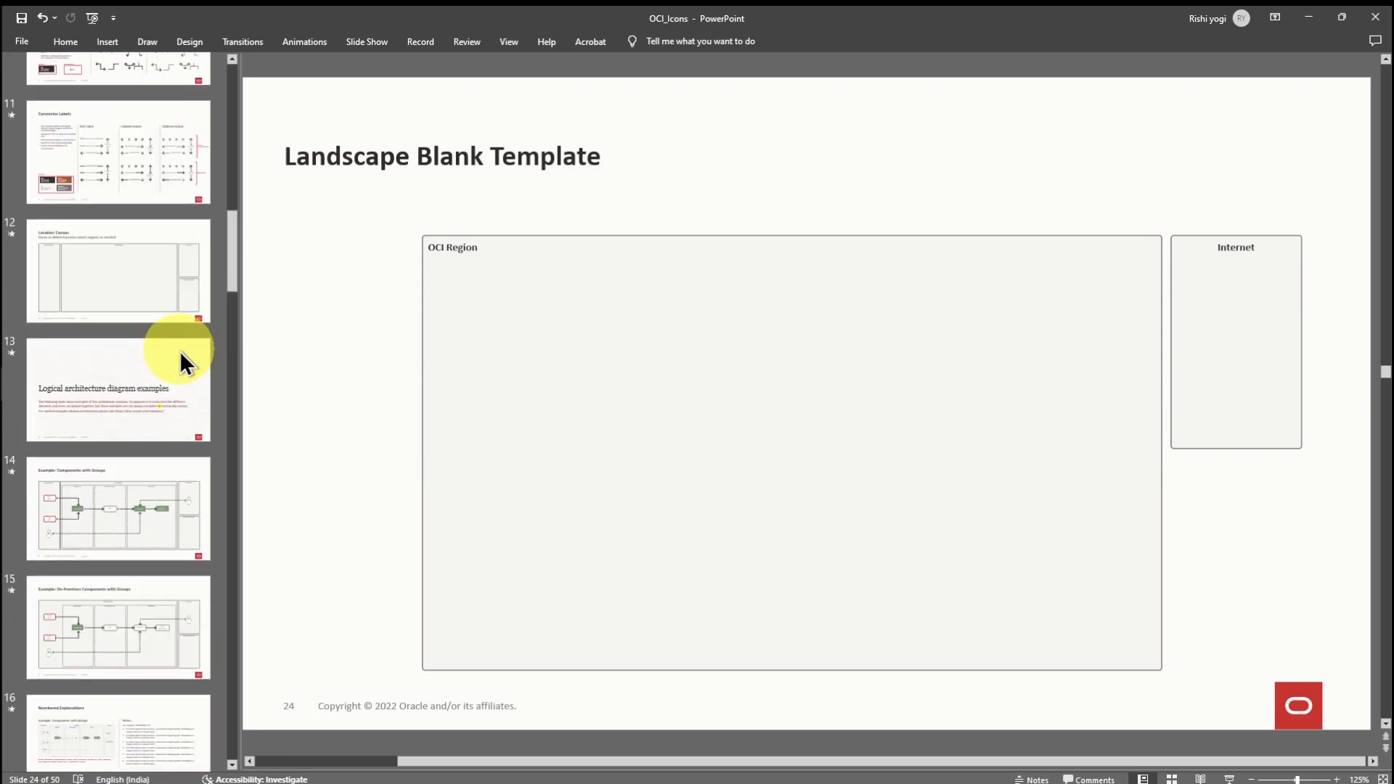
pyautogui.scroll(7, 180, 351)
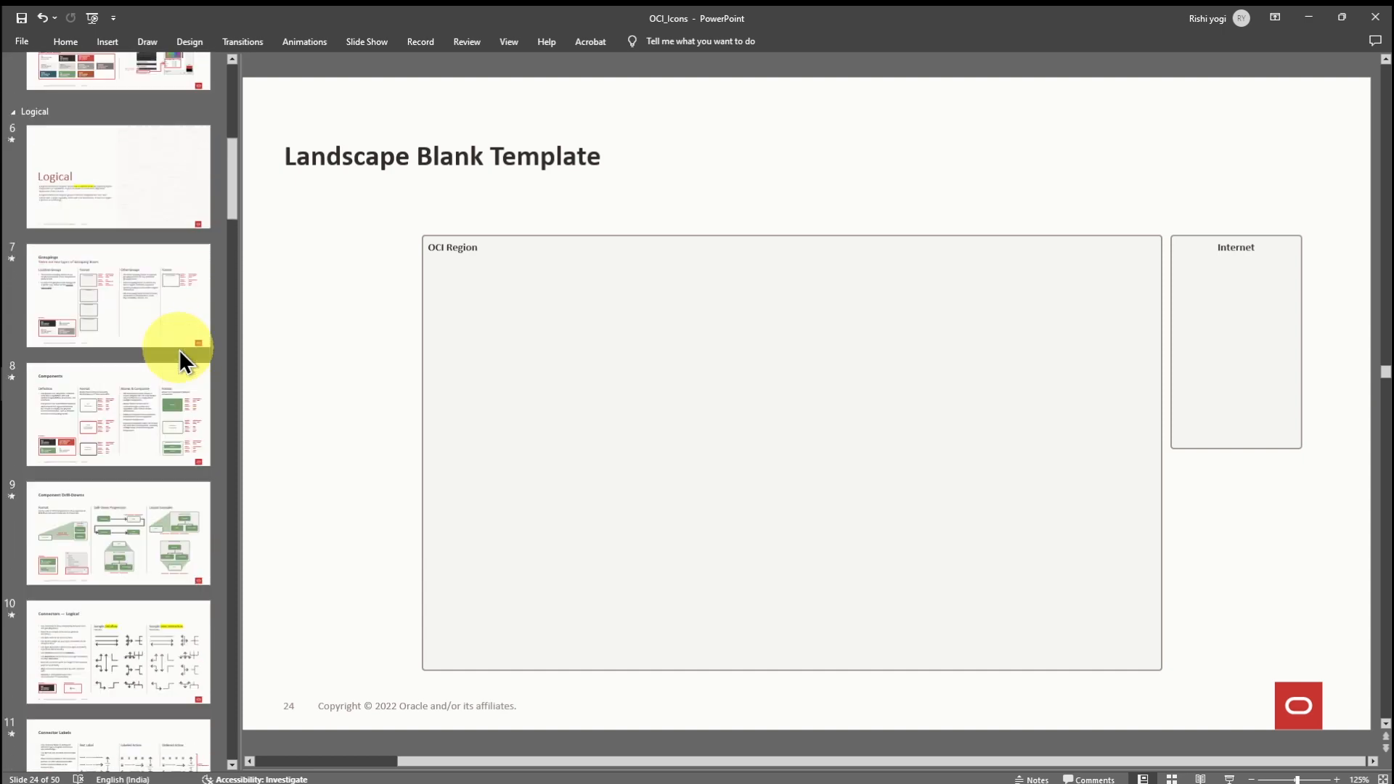
pyautogui.scroll(-15, 179, 350)
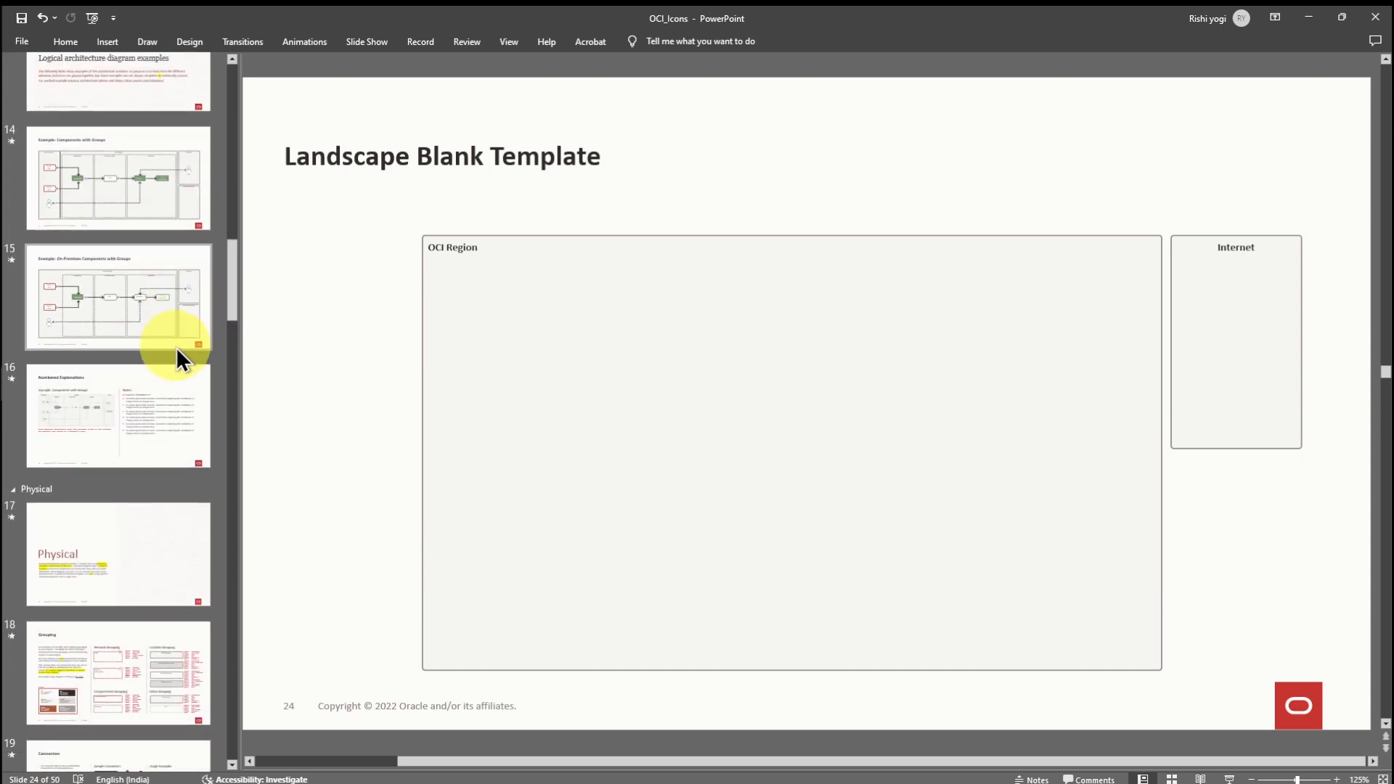
pyautogui.click(146, 290)
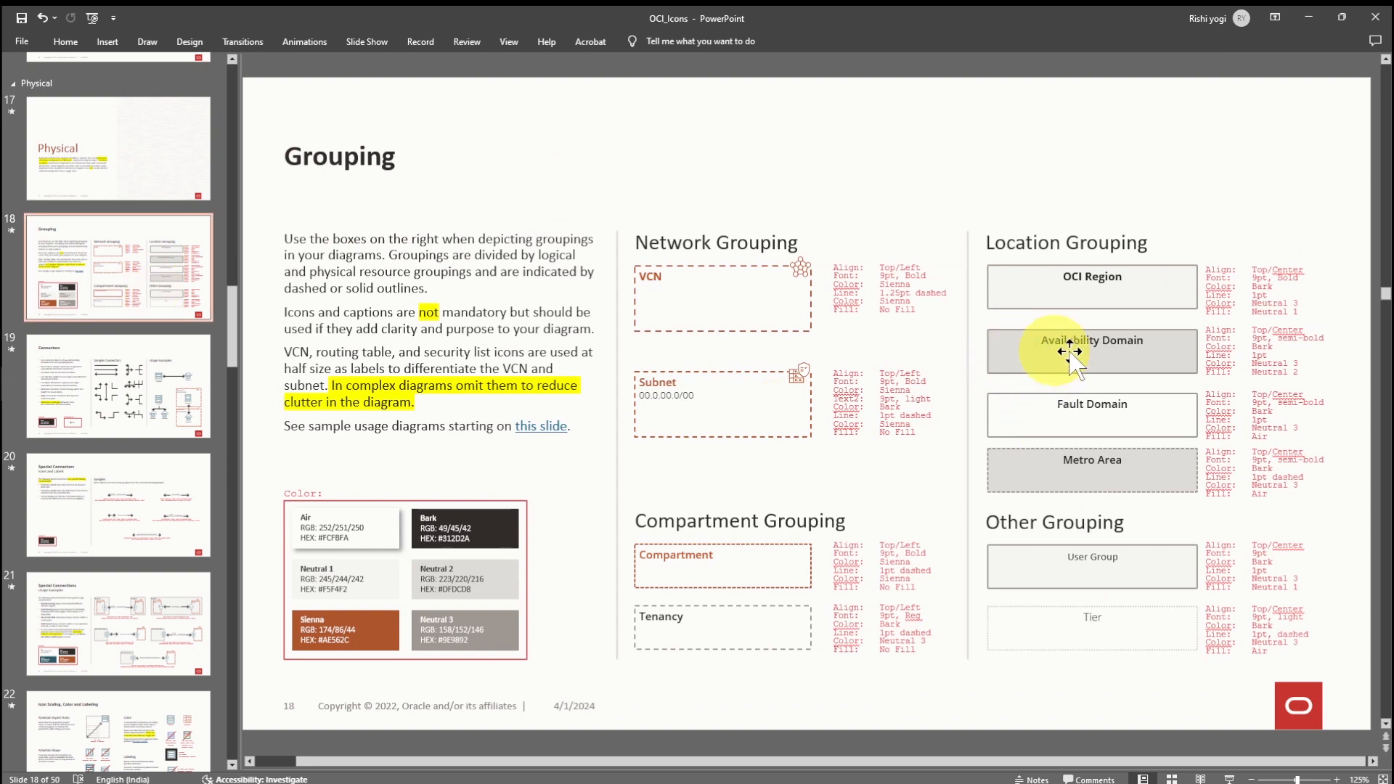
# - Duplicate the Availability Domain box on the Grouping slide and replace "Availability" with "vcxv" in the copy's label
pyautogui.click(1097, 353)
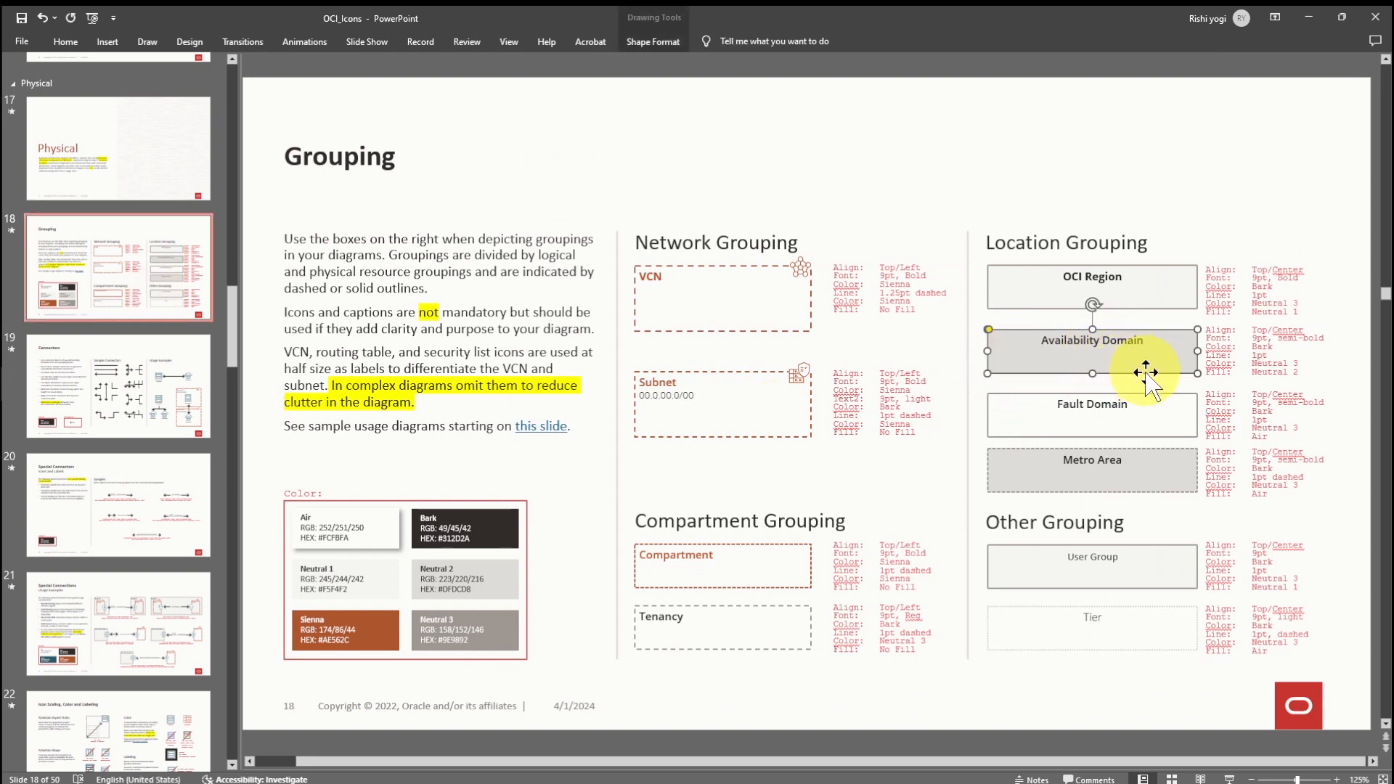
pyautogui.click(563, 130)
pyautogui.hotkey('ctrl', 'v')
pyautogui.moveTo(1161, 356); pyautogui.dragTo(1056, 356)
pyautogui.doubleClick(1071, 355)
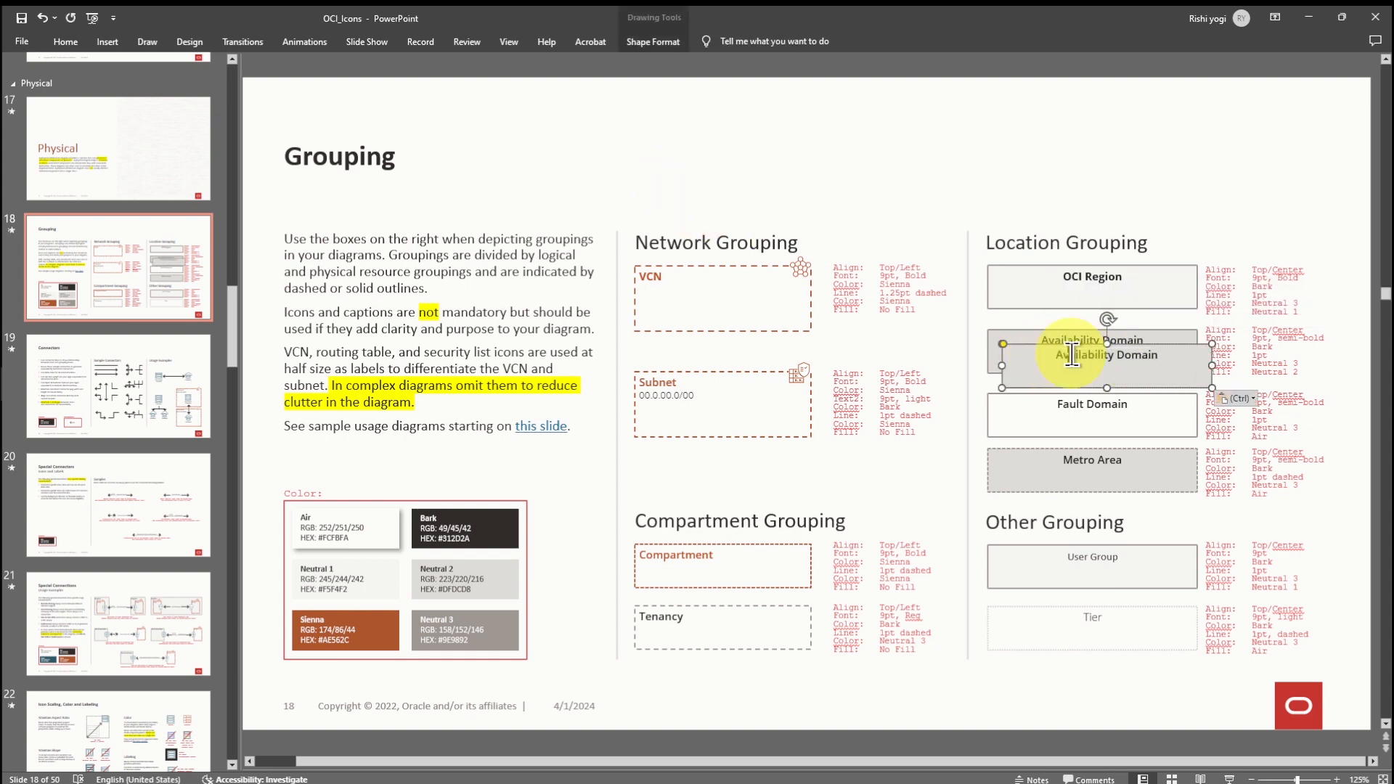
pyautogui.write('vcxv')
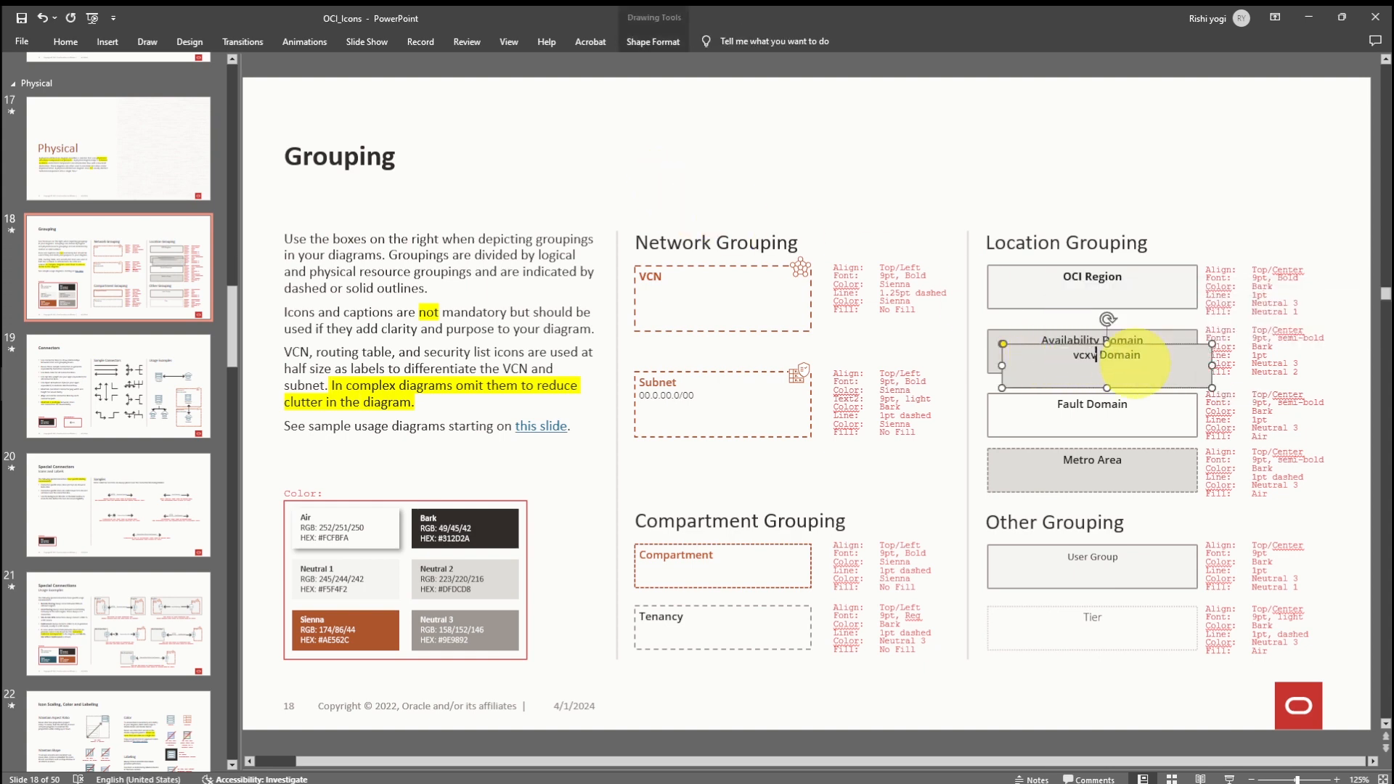
# - Try moving the vcxv Domain box beside the Grouping title and enlarging it, and undo all edits including the duplication
pyautogui.moveTo(1153, 366); pyautogui.dragTo(769, 187)
pyautogui.moveTo(657, 188); pyautogui.dragTo(672, 489)
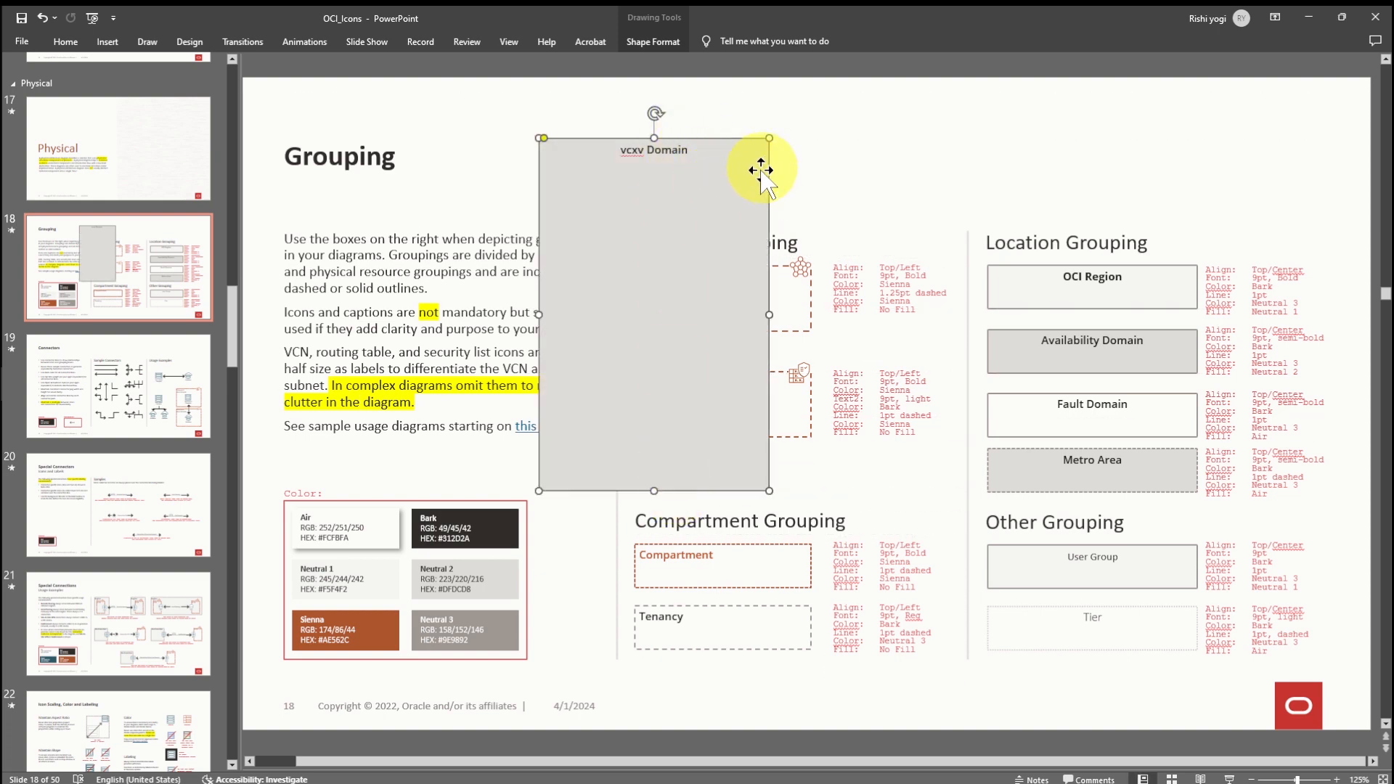
pyautogui.hotkey('ctrl', 'z')
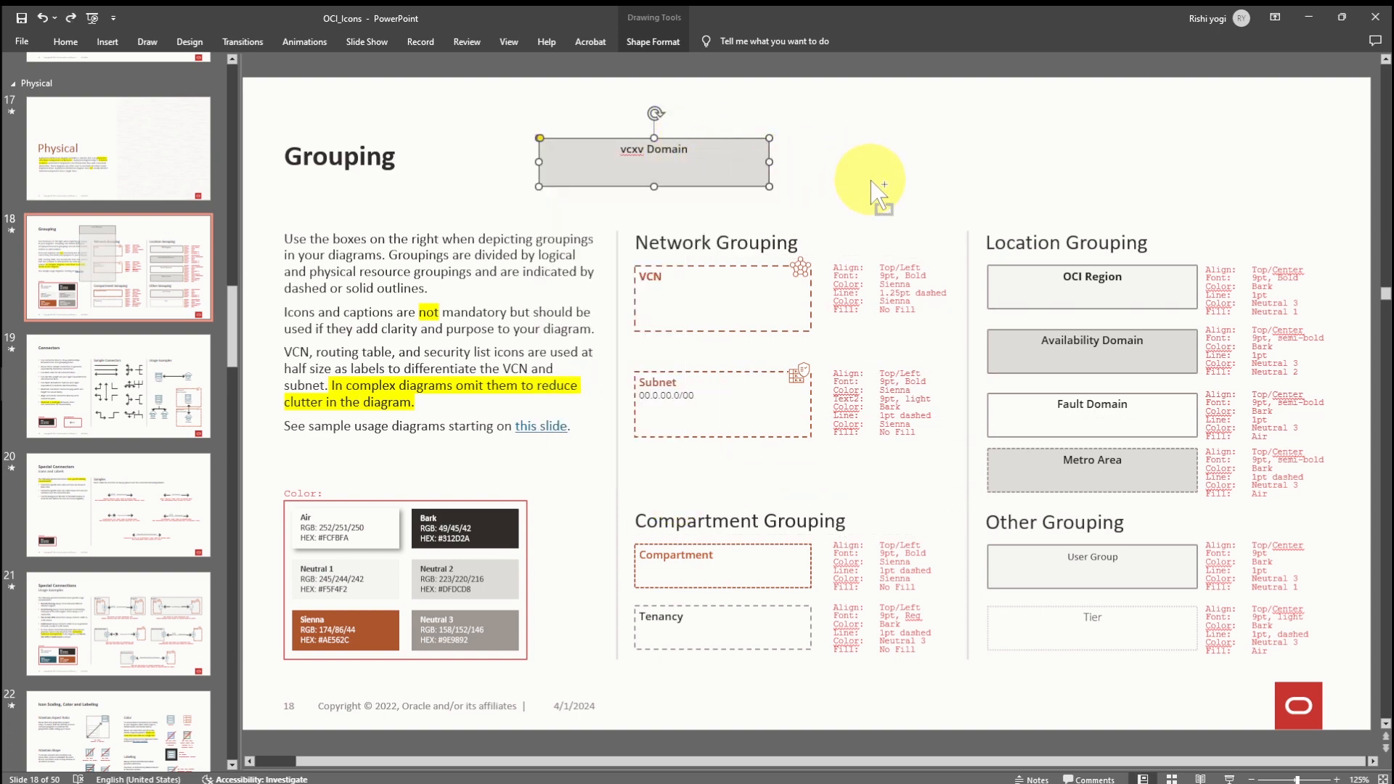
pyautogui.hotkey('ctrl', 'z')
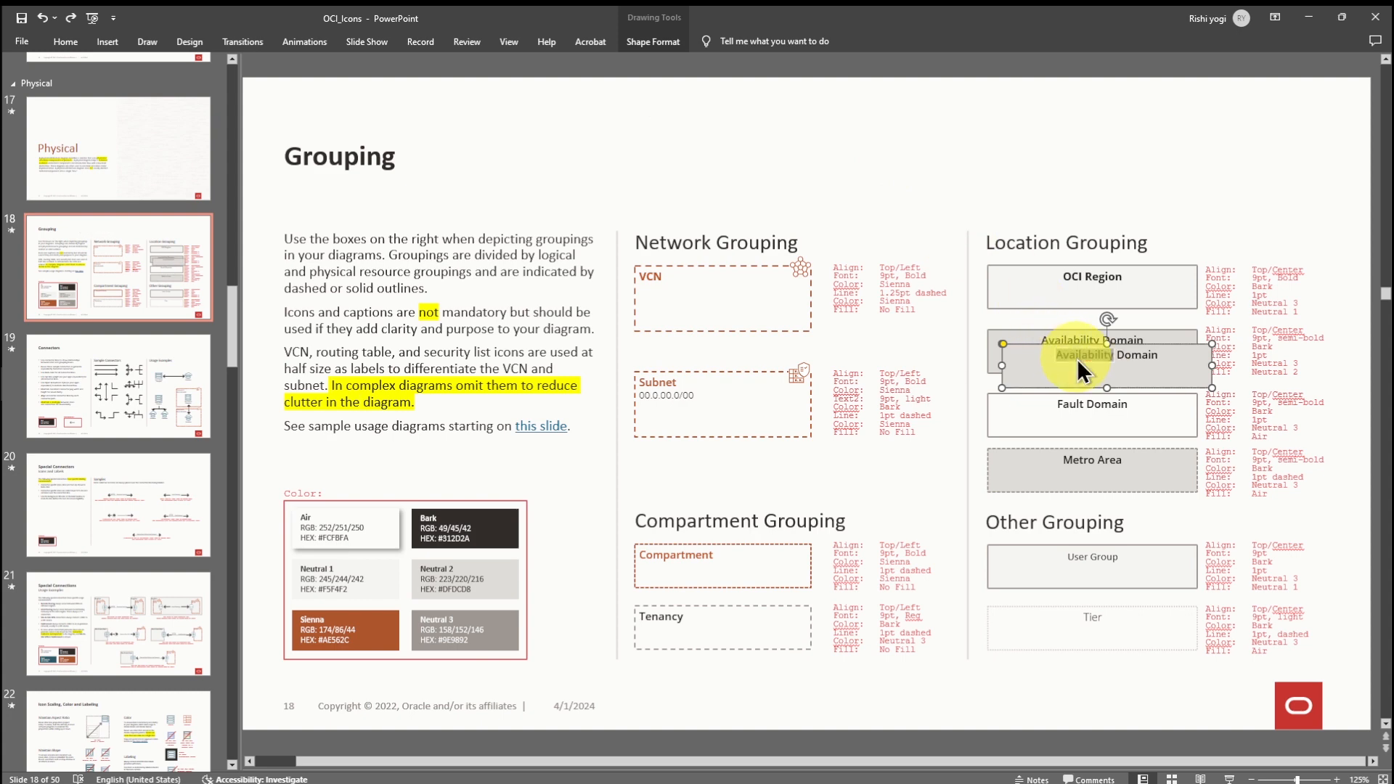
pyautogui.hotkey('ctrl', 'z')
pyautogui.click(1087, 352)
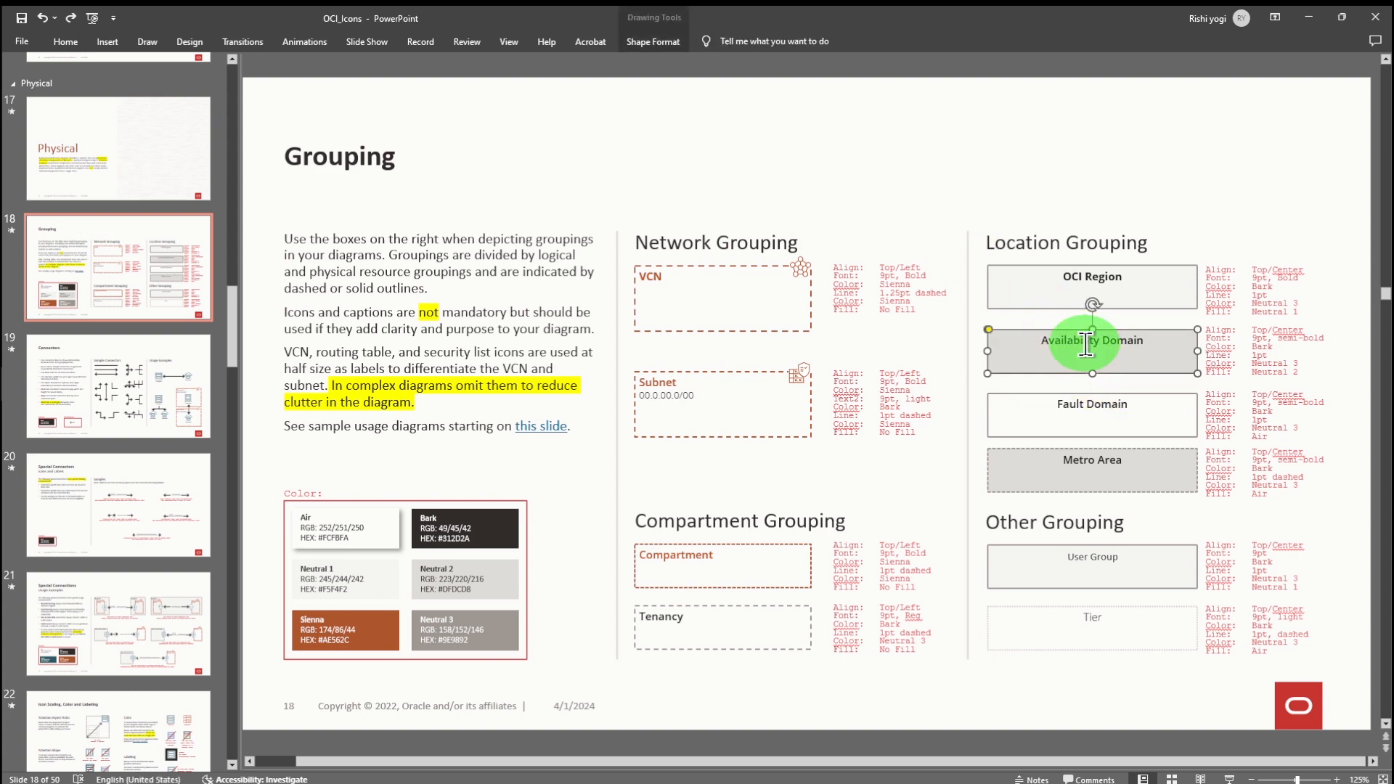
pyautogui.doubleClick(1086, 346)
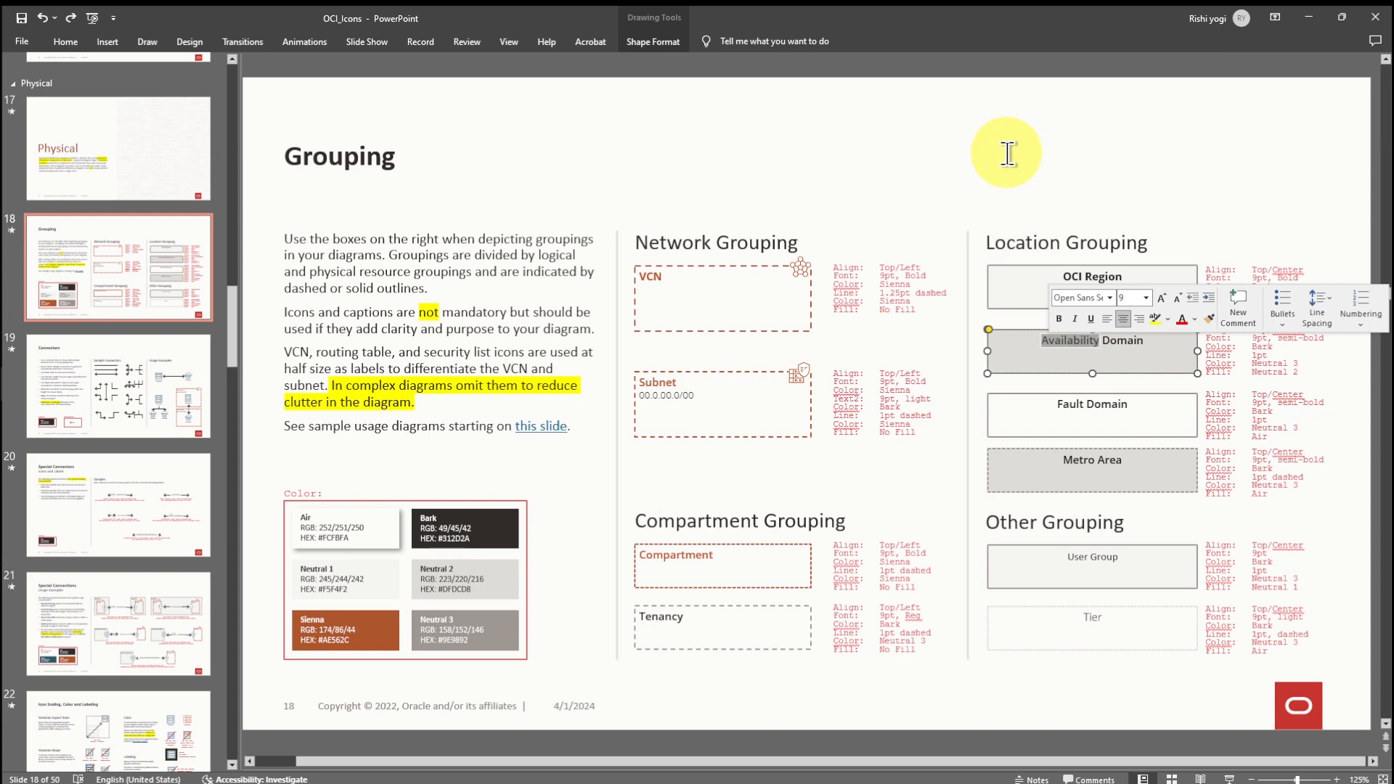
pyautogui.click(1007, 154)
pyautogui.click(1078, 361)
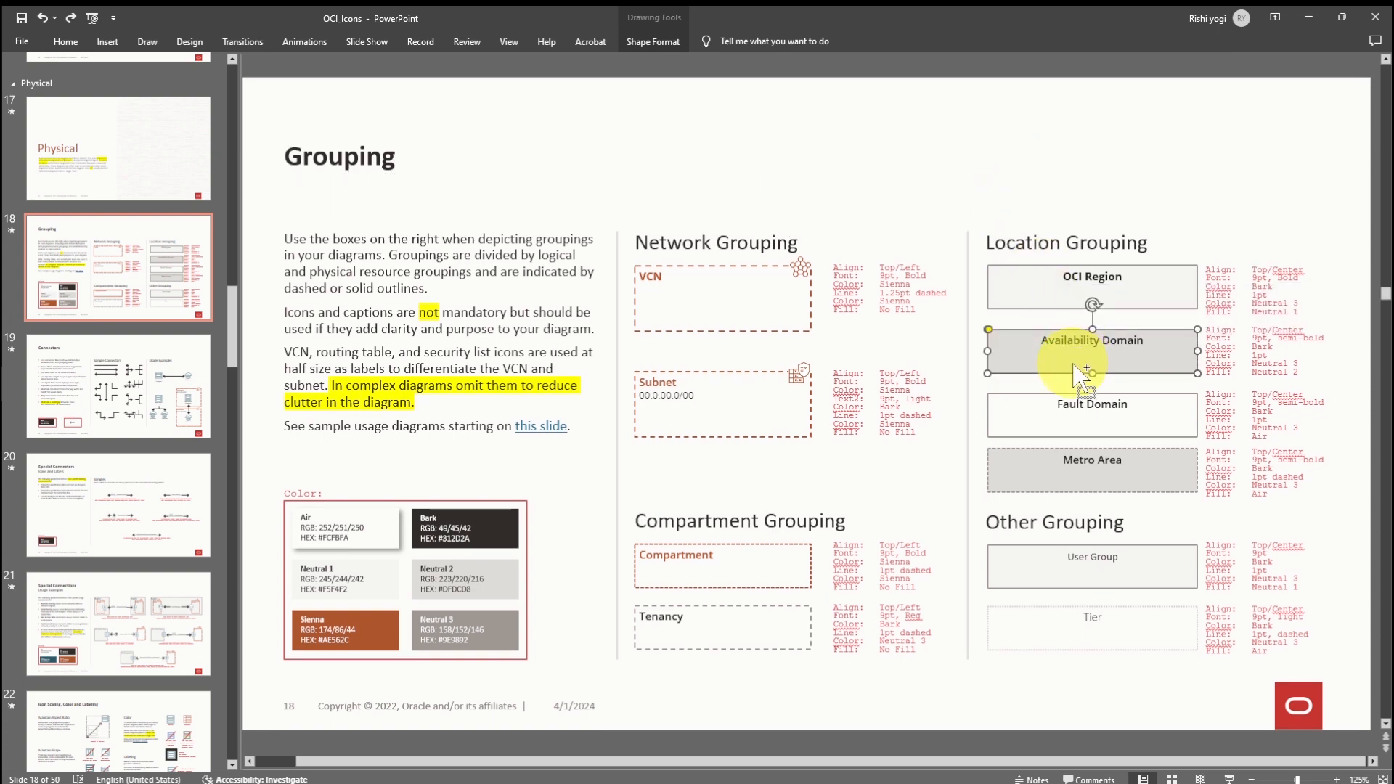
pyautogui.scroll(-6, 171, 391)
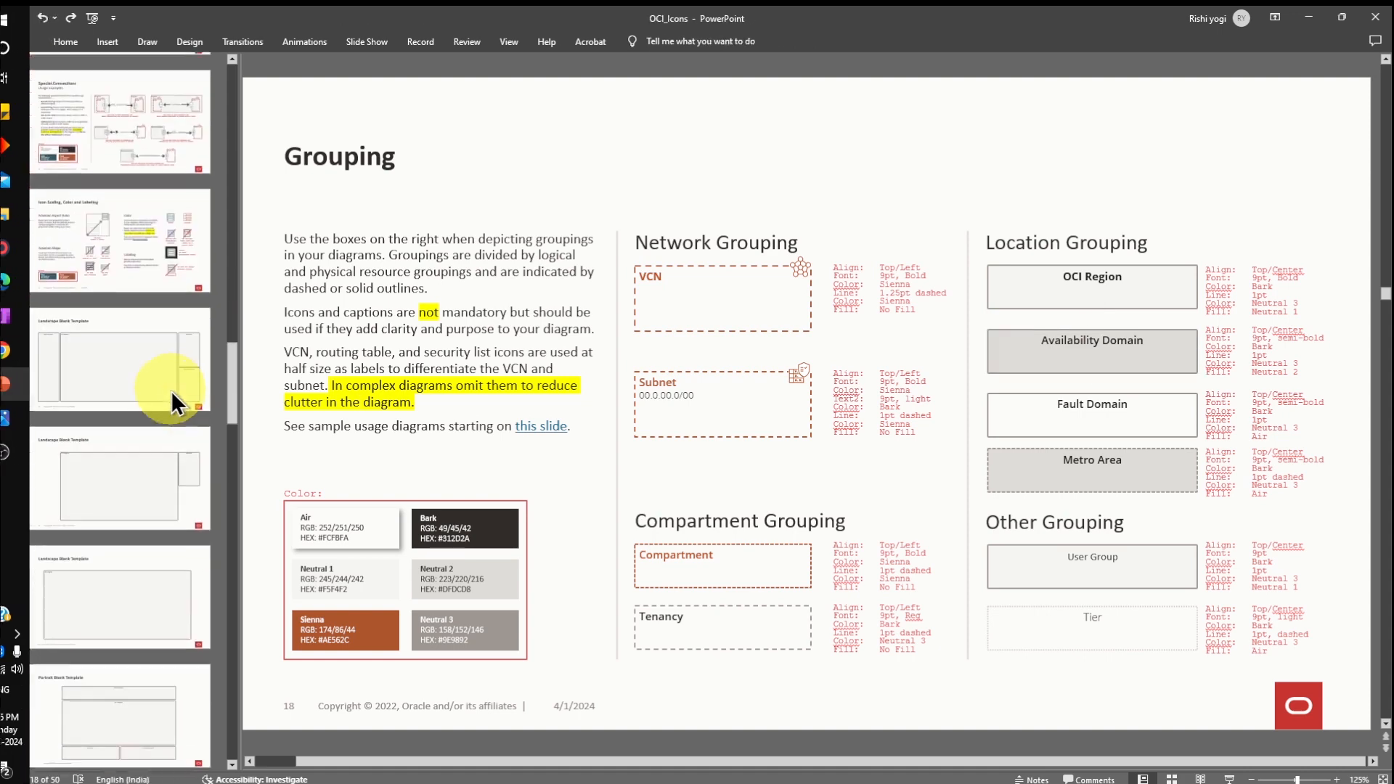
pyautogui.scroll(-5, 171, 385)
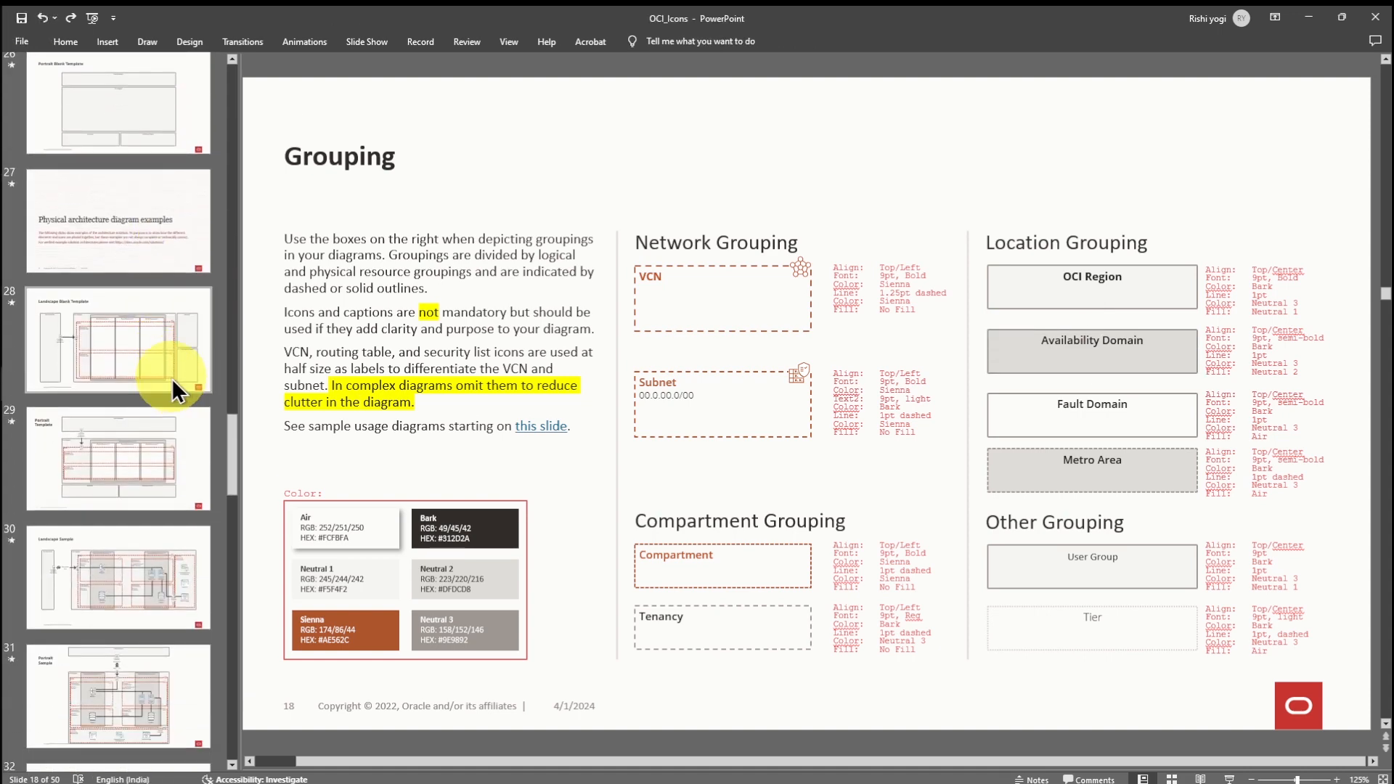
pyautogui.scroll(-10, 172, 371)
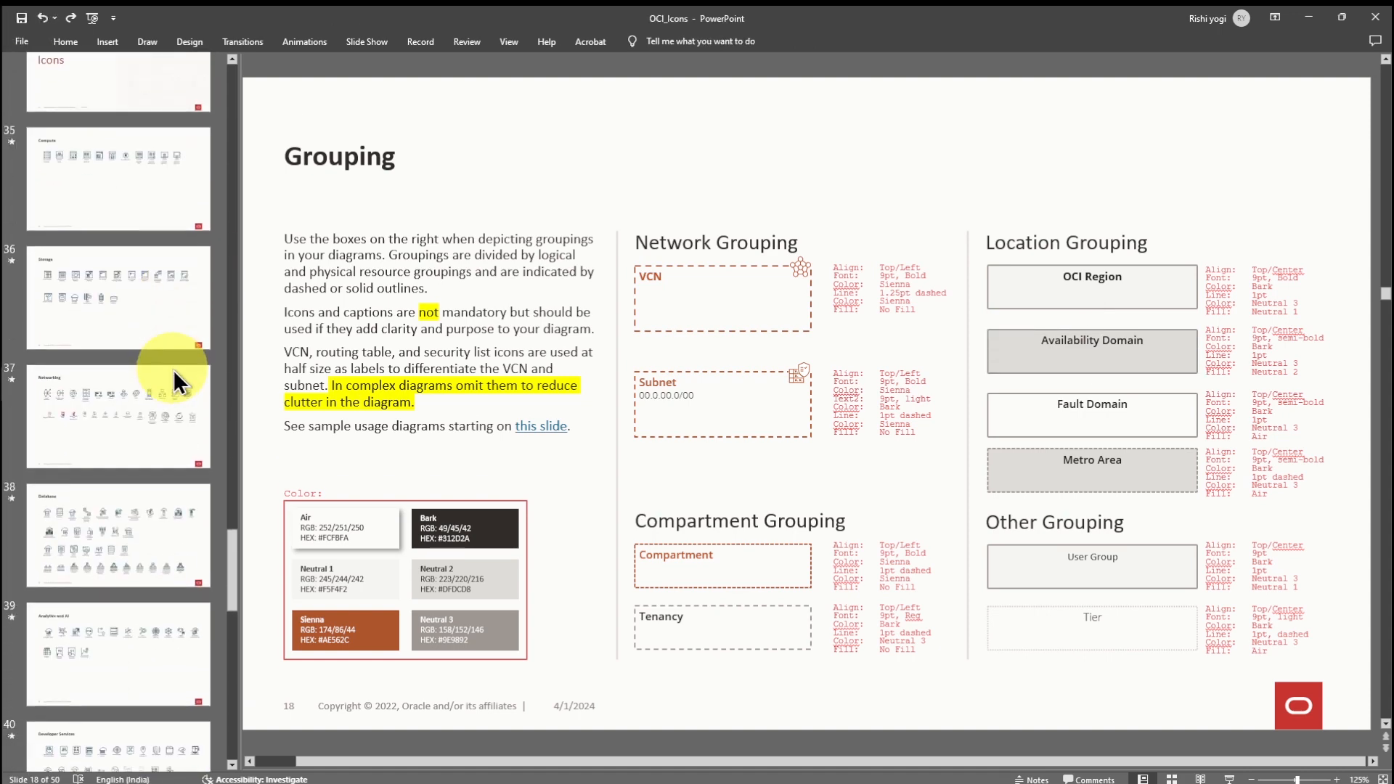
pyautogui.scroll(-6, 171, 368)
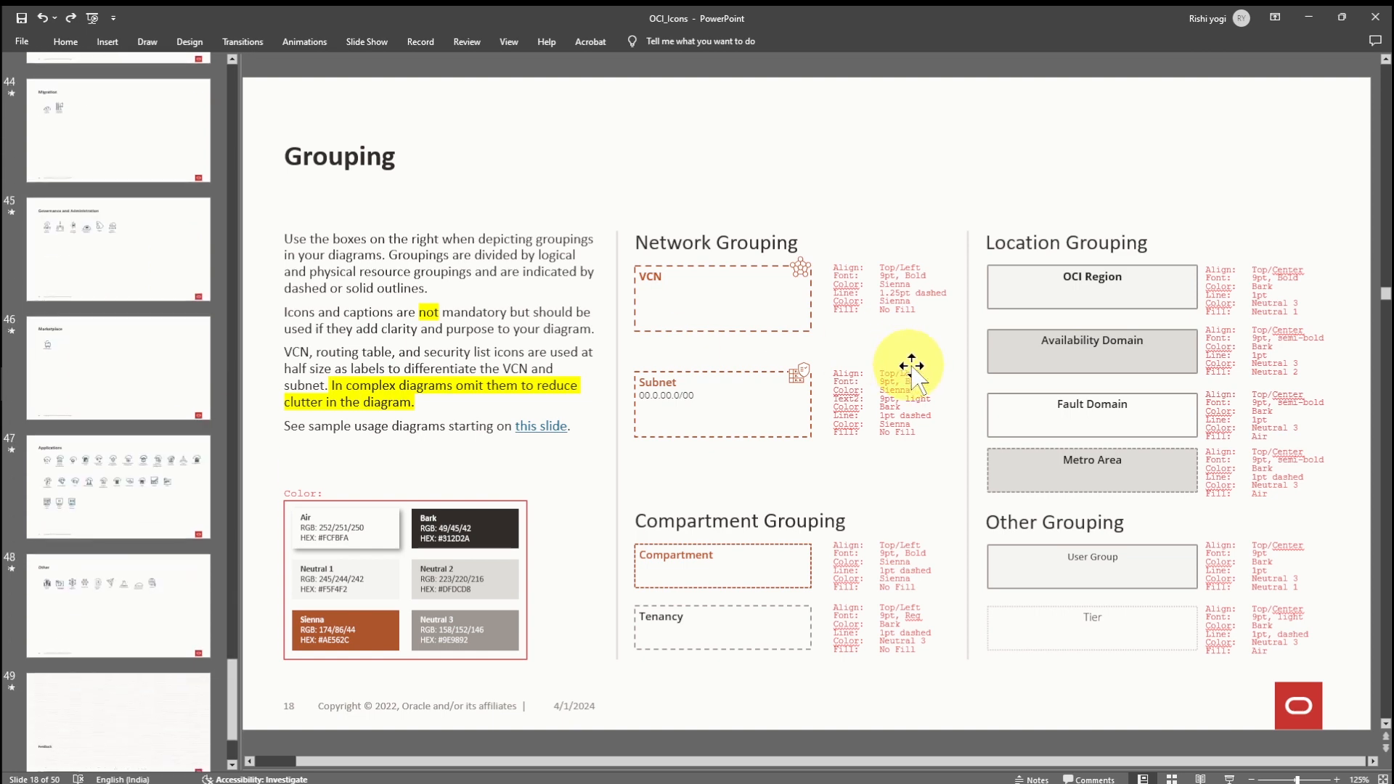
# - Copy the Availability Domain box from the Grouping slide and paste it as a picture onto the Landscape Blank Template, slide 24
pyautogui.click(1167, 358)
pyautogui.rightClick(1166, 358)
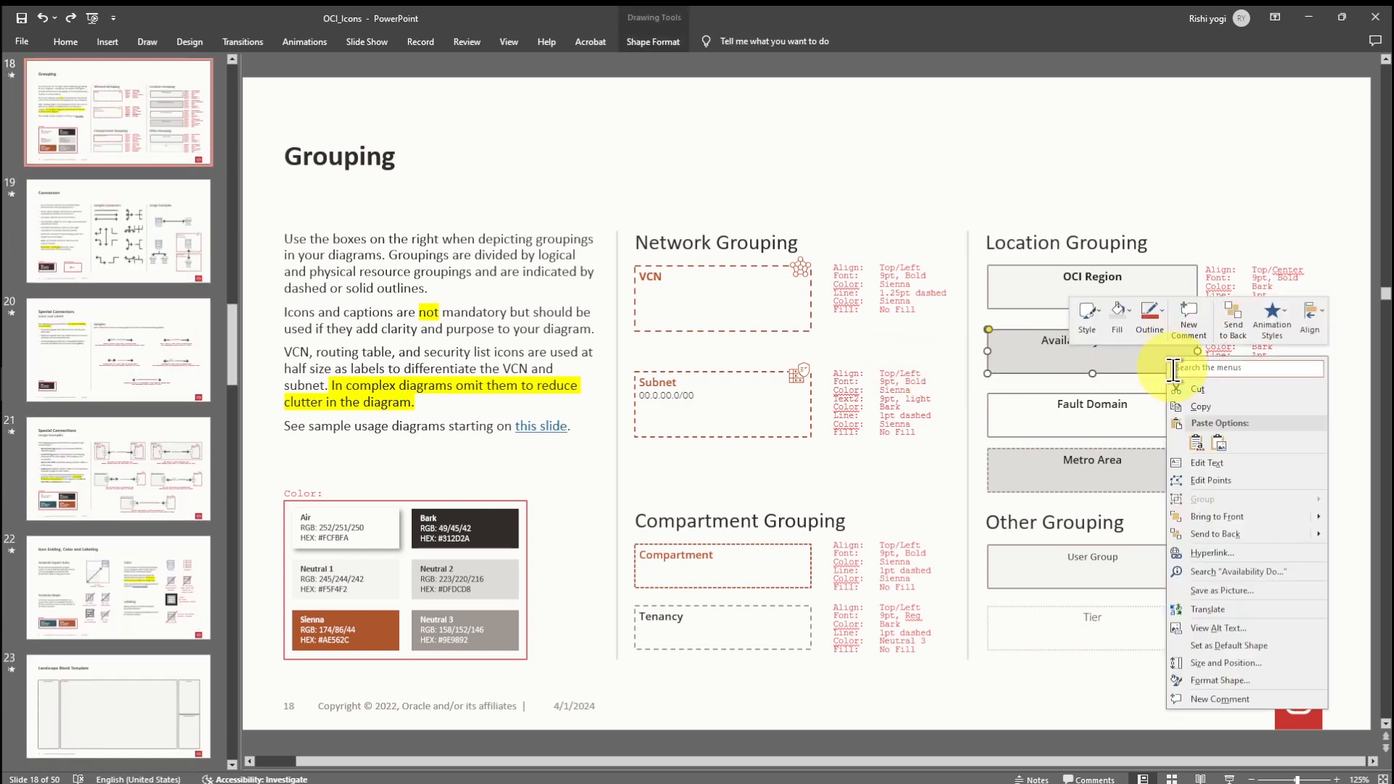
pyautogui.click(1206, 413)
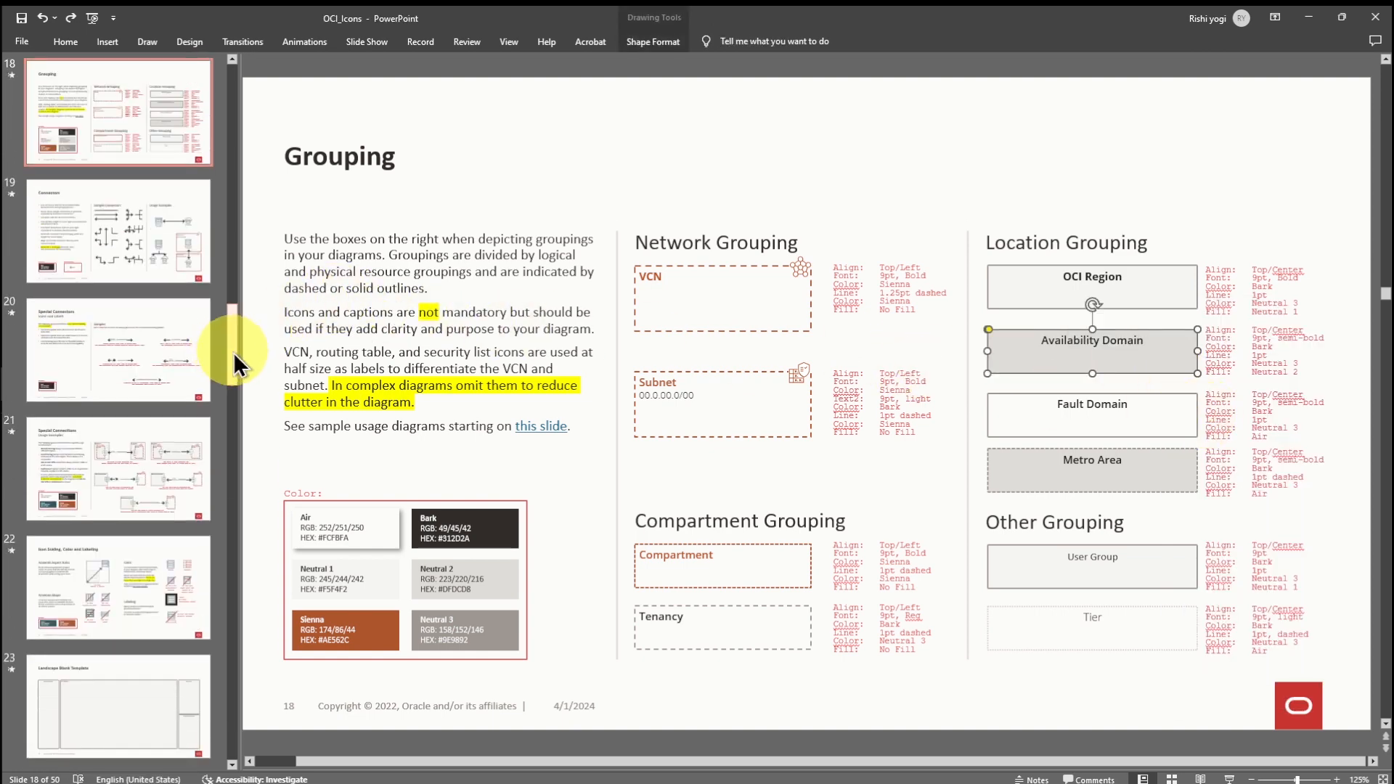
pyautogui.moveTo(233, 351); pyautogui.dragTo(251, 416)
pyautogui.click(173, 284)
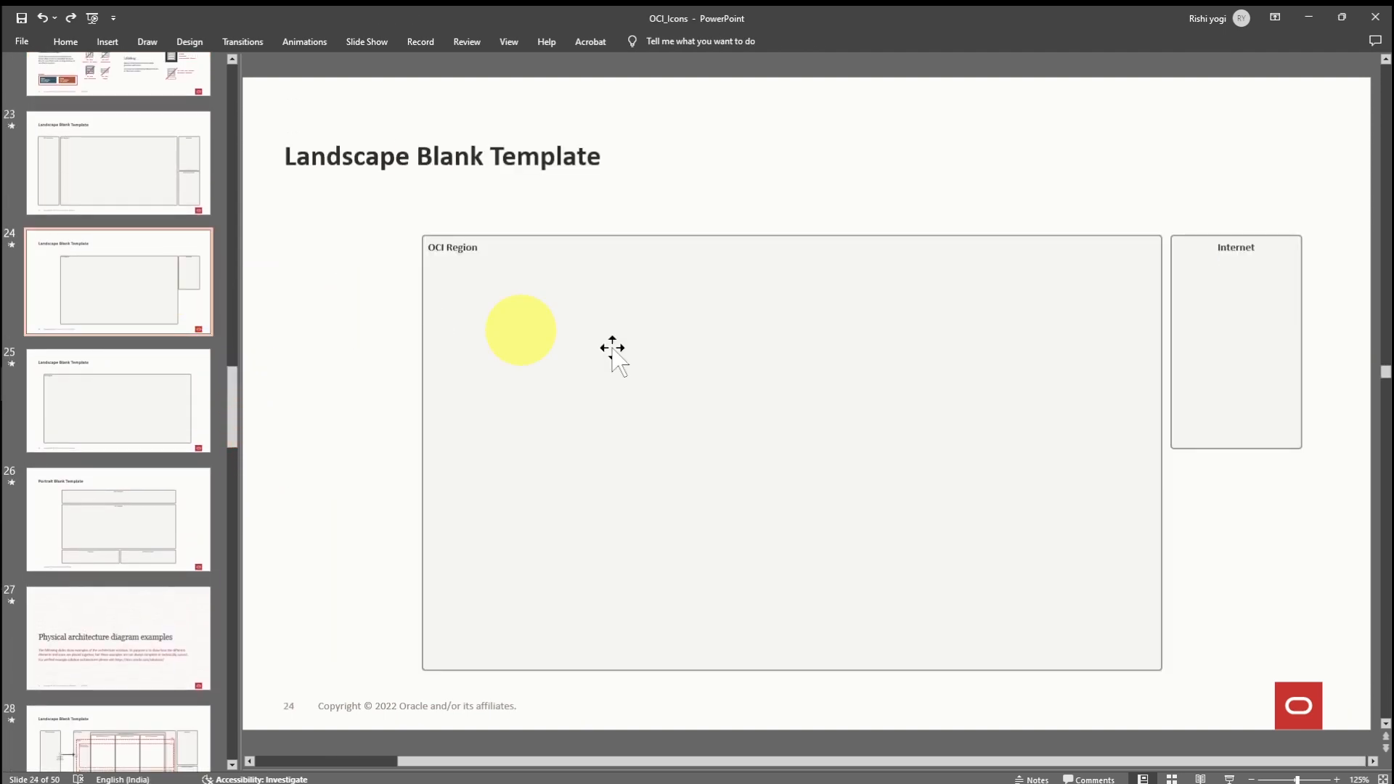
pyautogui.rightClick(759, 310)
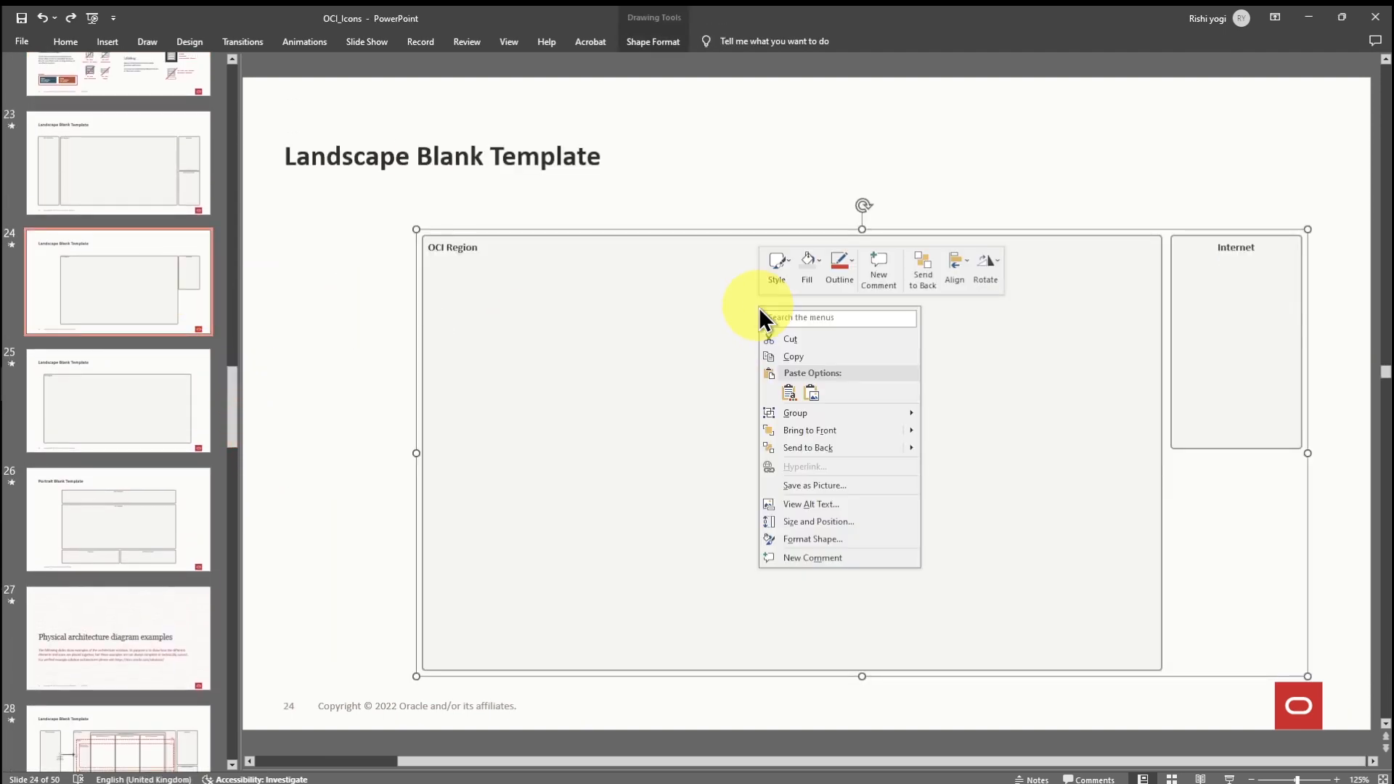
pyautogui.click(810, 392)
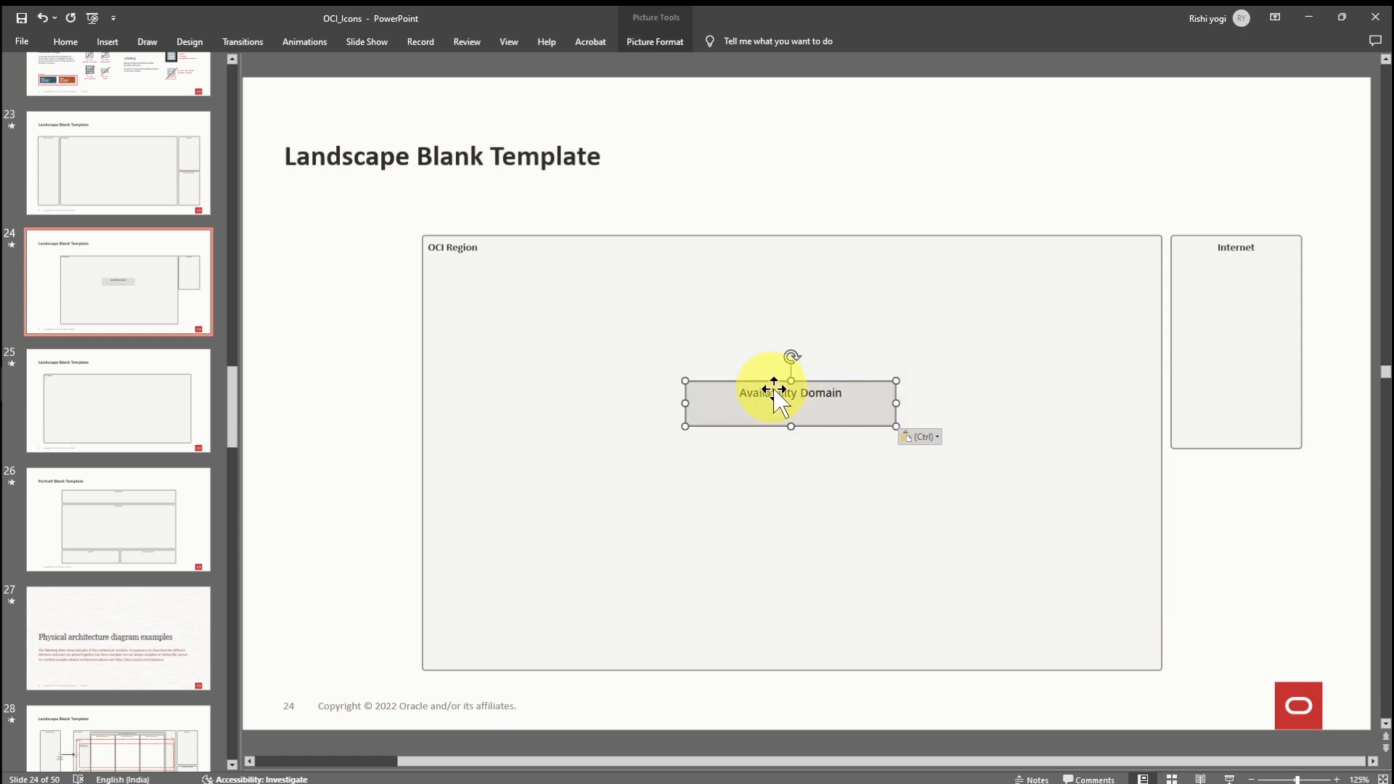
# - Try repositioning and slightly enlarging the pasted Availability Domain picture near the top of the OCI Region box, and delete it
pyautogui.moveTo(770, 394); pyautogui.dragTo(884, 448)
pyautogui.hotkey('ctrl', 'z')
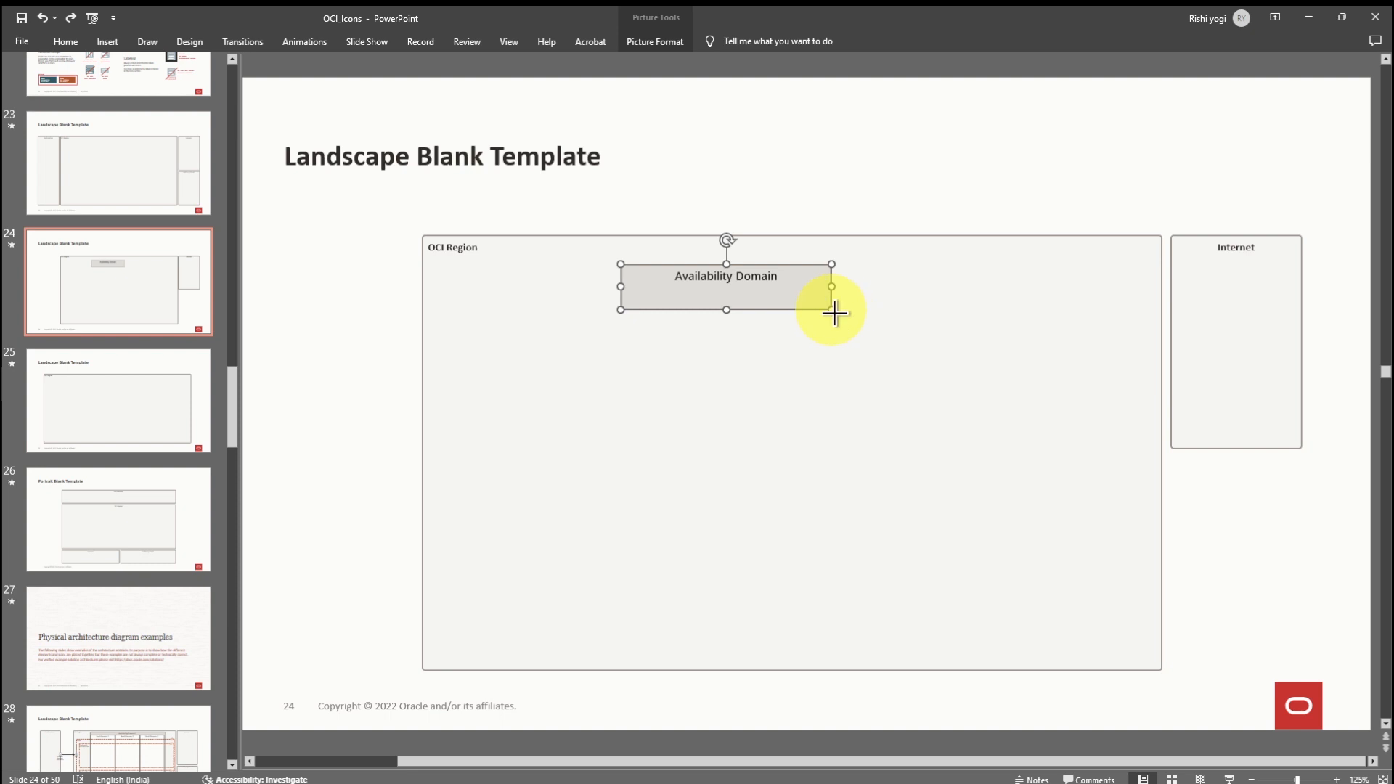
pyautogui.moveTo(834, 312)
pyautogui.mouseDown()
pyautogui.moveTo(929, 436)
pyautogui.moveTo(869, 324)
pyautogui.moveTo(840, 312)
pyautogui.mouseUp()
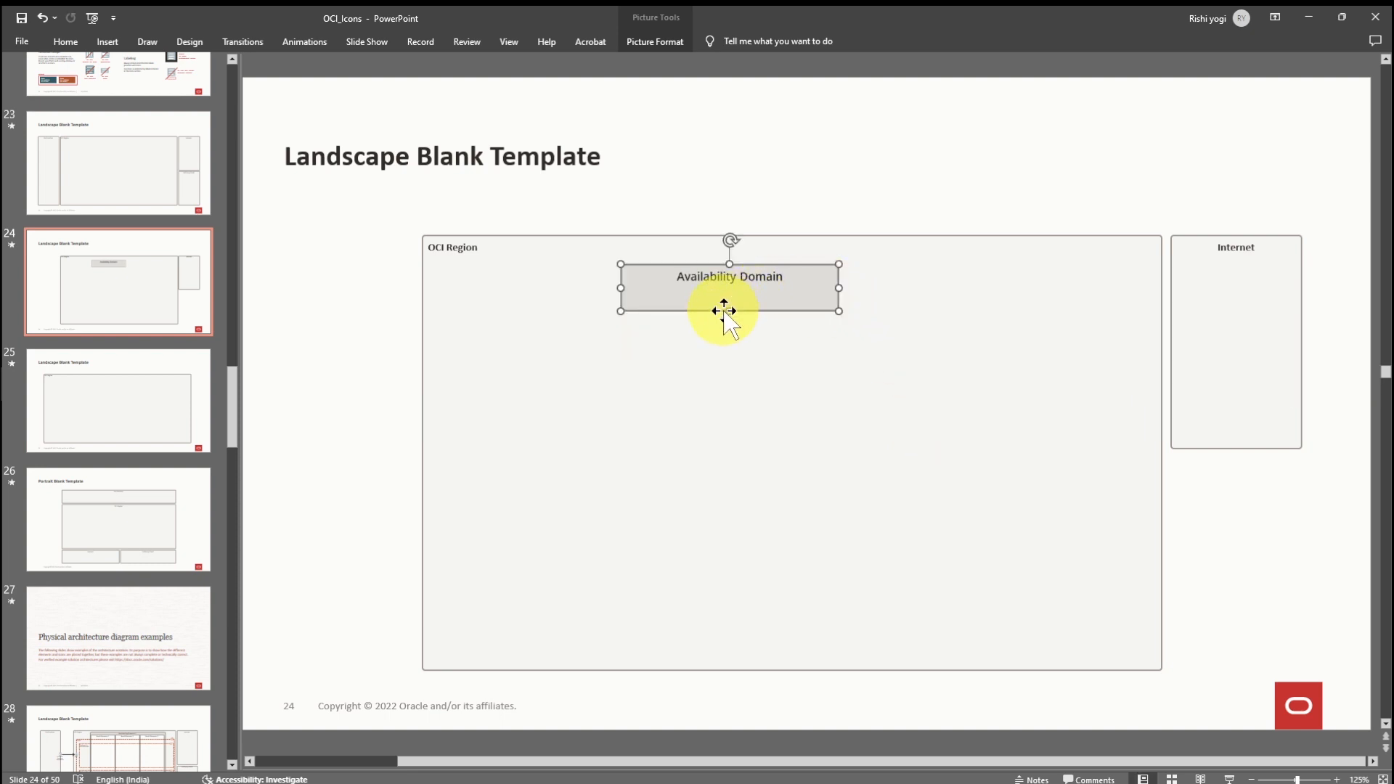
pyautogui.moveTo(730, 313); pyautogui.dragTo(765, 347)
pyautogui.press('Delete')
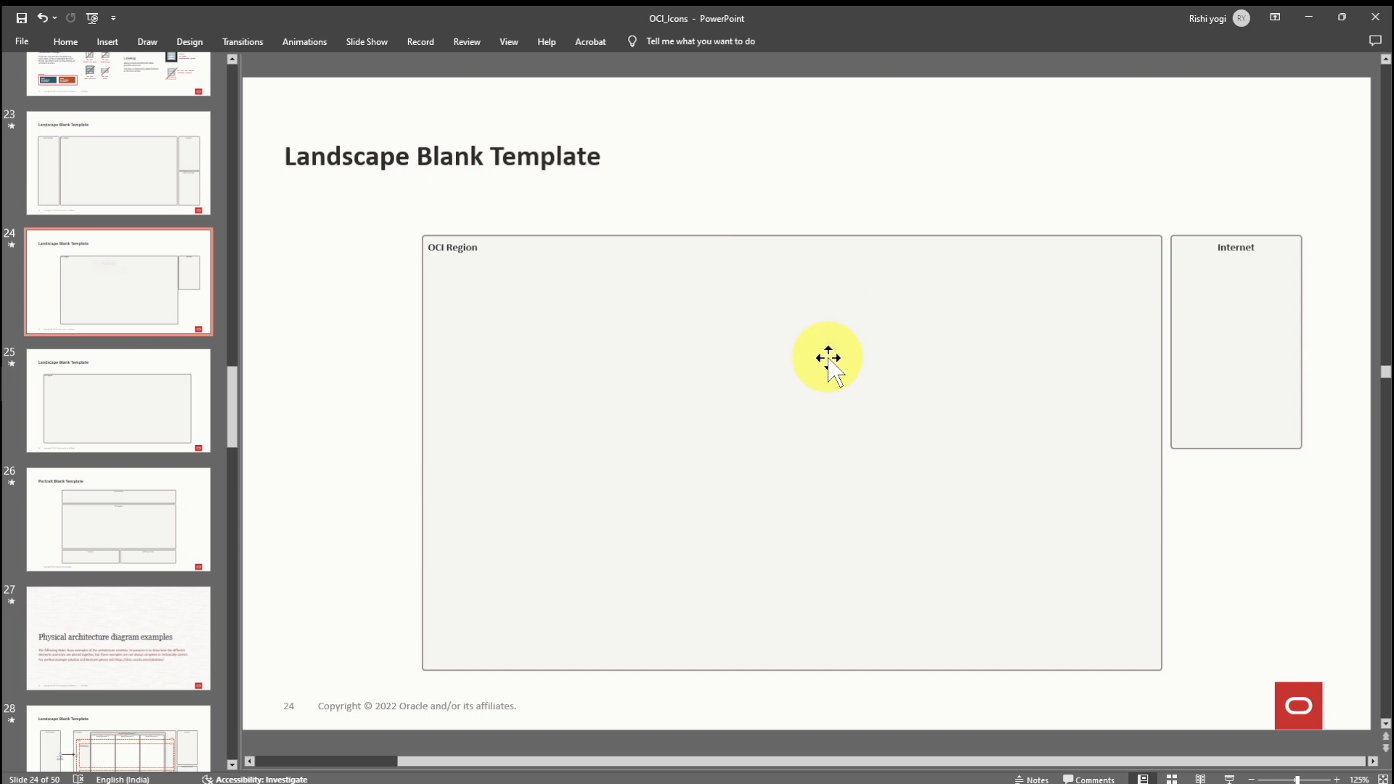
# - Paste the Availability Domain box as an editable shape on slide 24 and place it near the top of the OCI Region box
pyautogui.hotkey('ctrl', 'v')
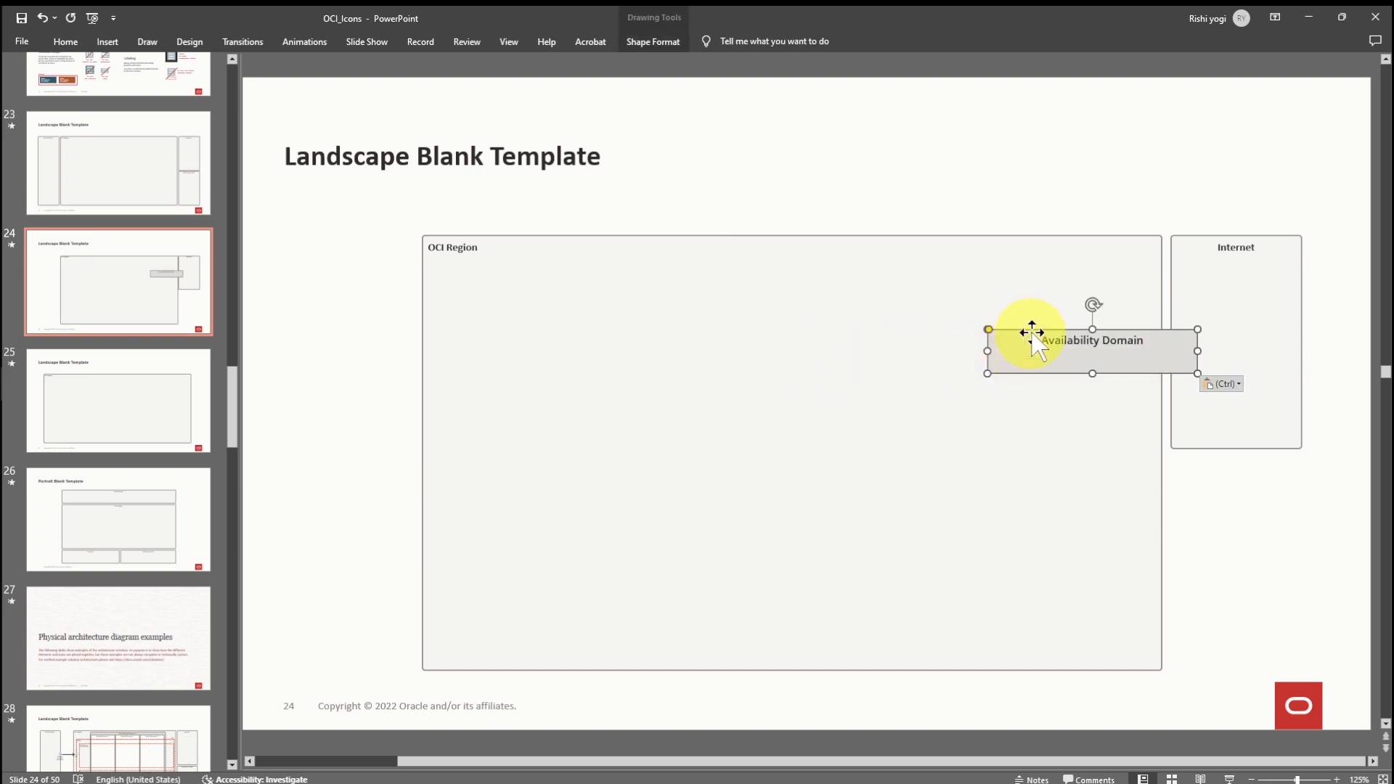
pyautogui.moveTo(1033, 330); pyautogui.dragTo(796, 272)
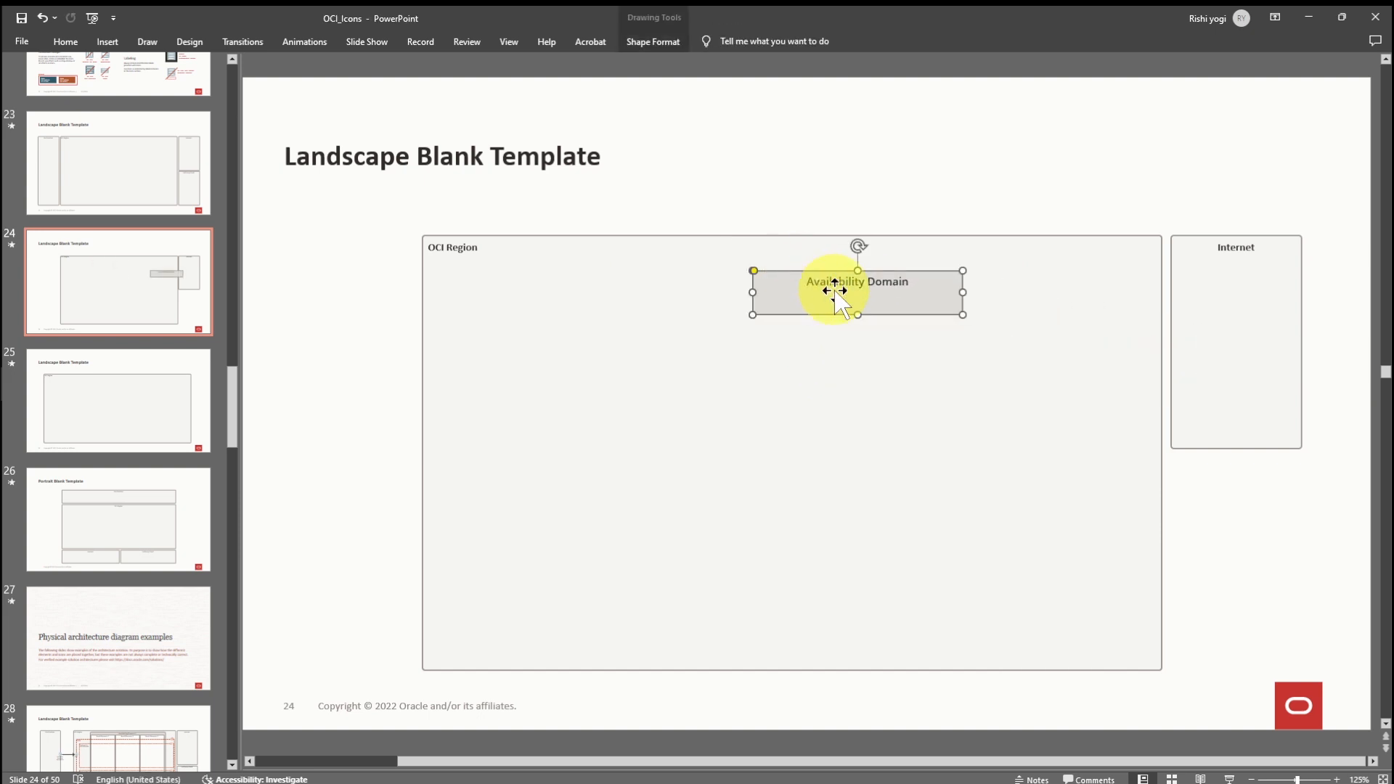
pyautogui.doubleClick(843, 281)
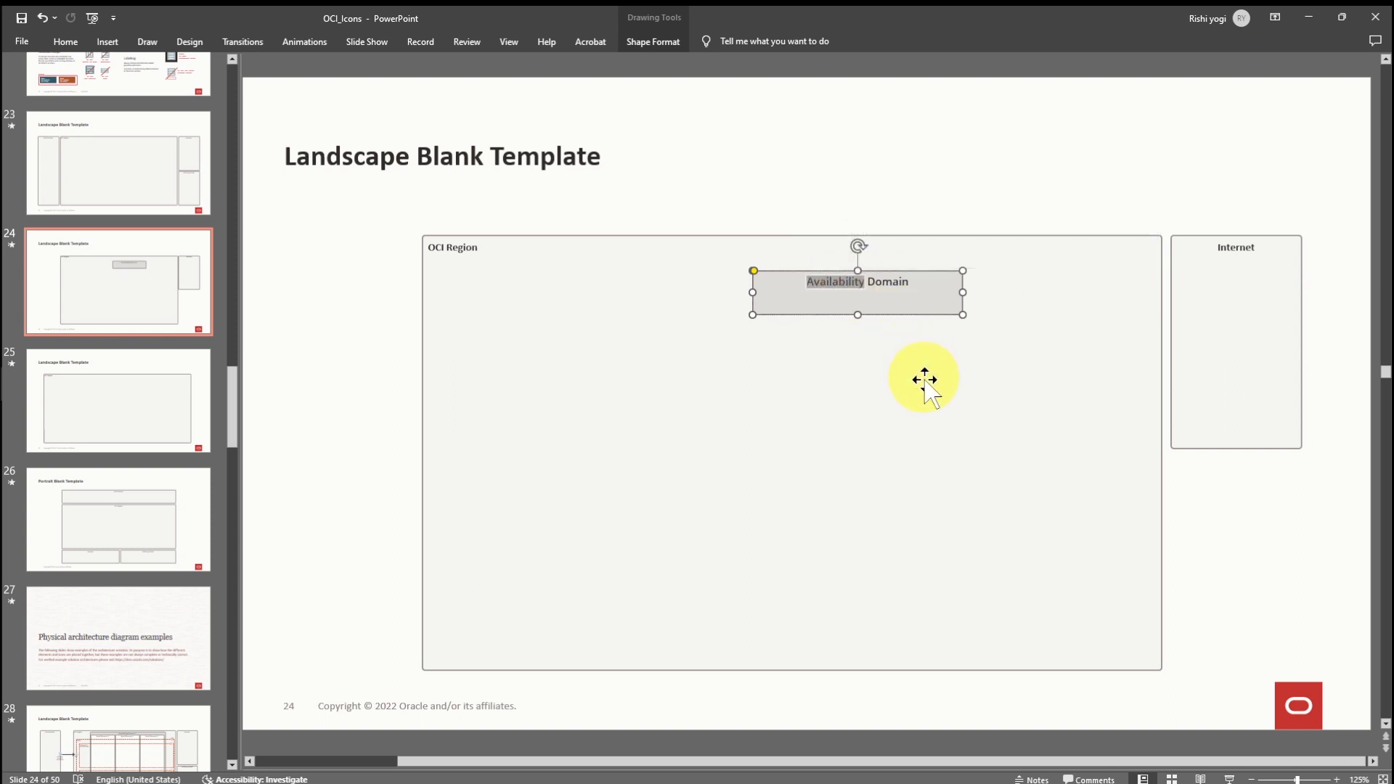
pyautogui.click(924, 379)
pyautogui.doubleClick(854, 287)
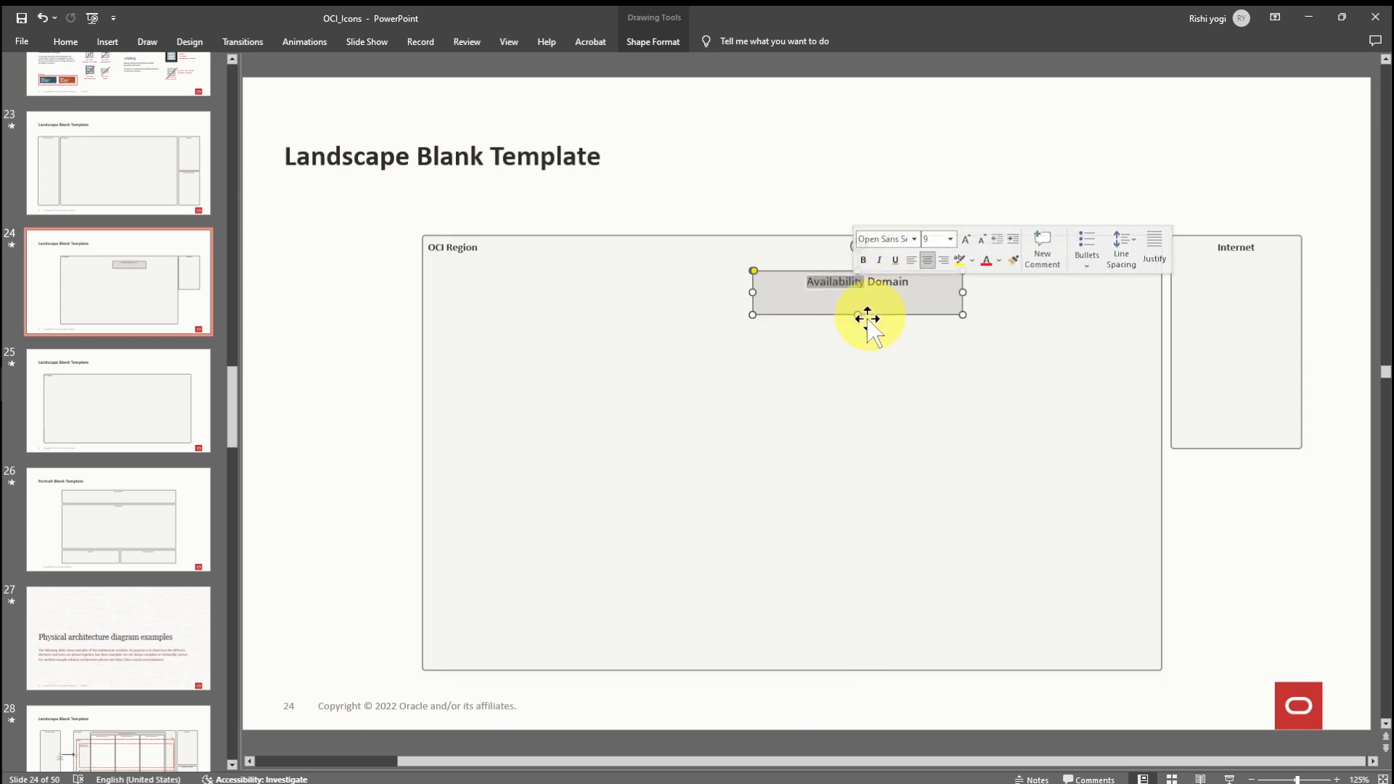
pyautogui.press('Escape')
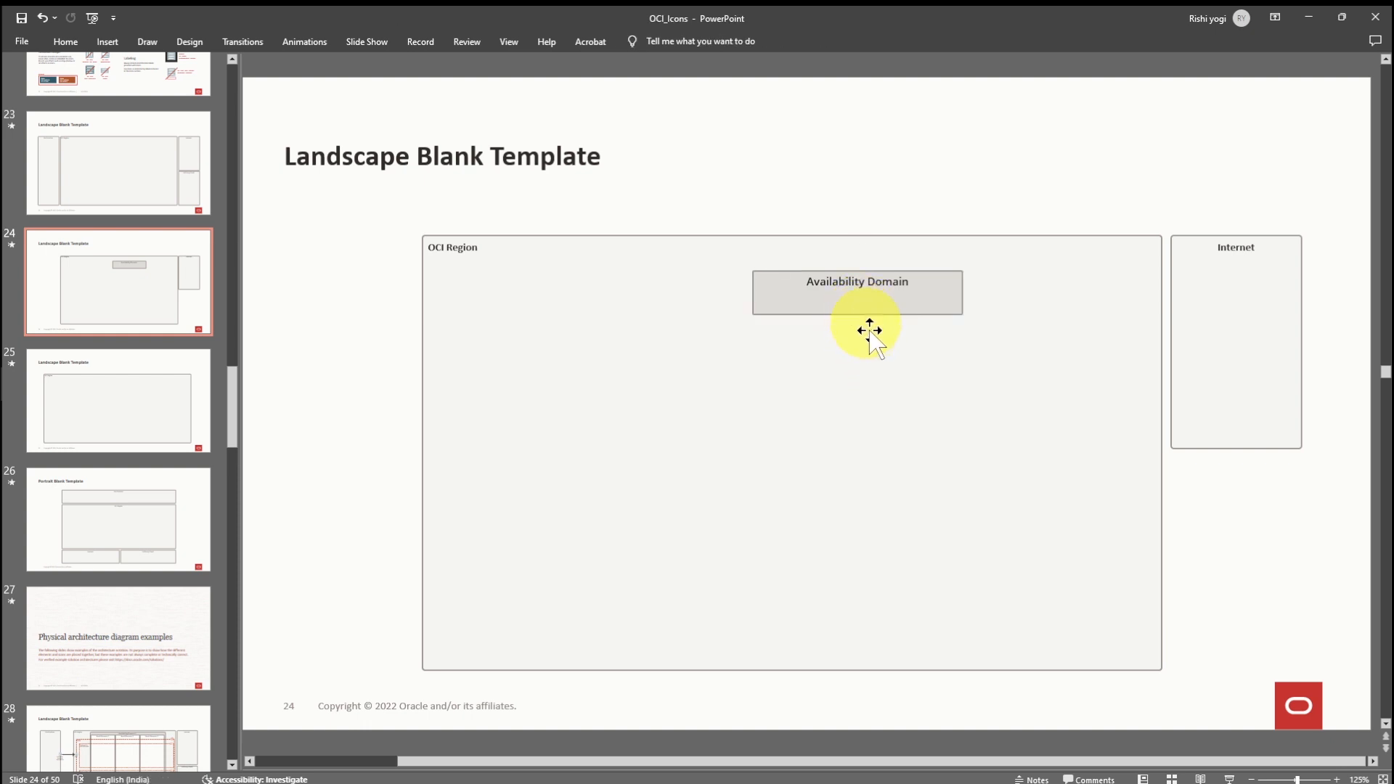
# - Stretch the Availability Domain box down to nearly the OCI Region's full height and shift it toward the region's right side
pyautogui.click(870, 328)
pyautogui.click(868, 303)
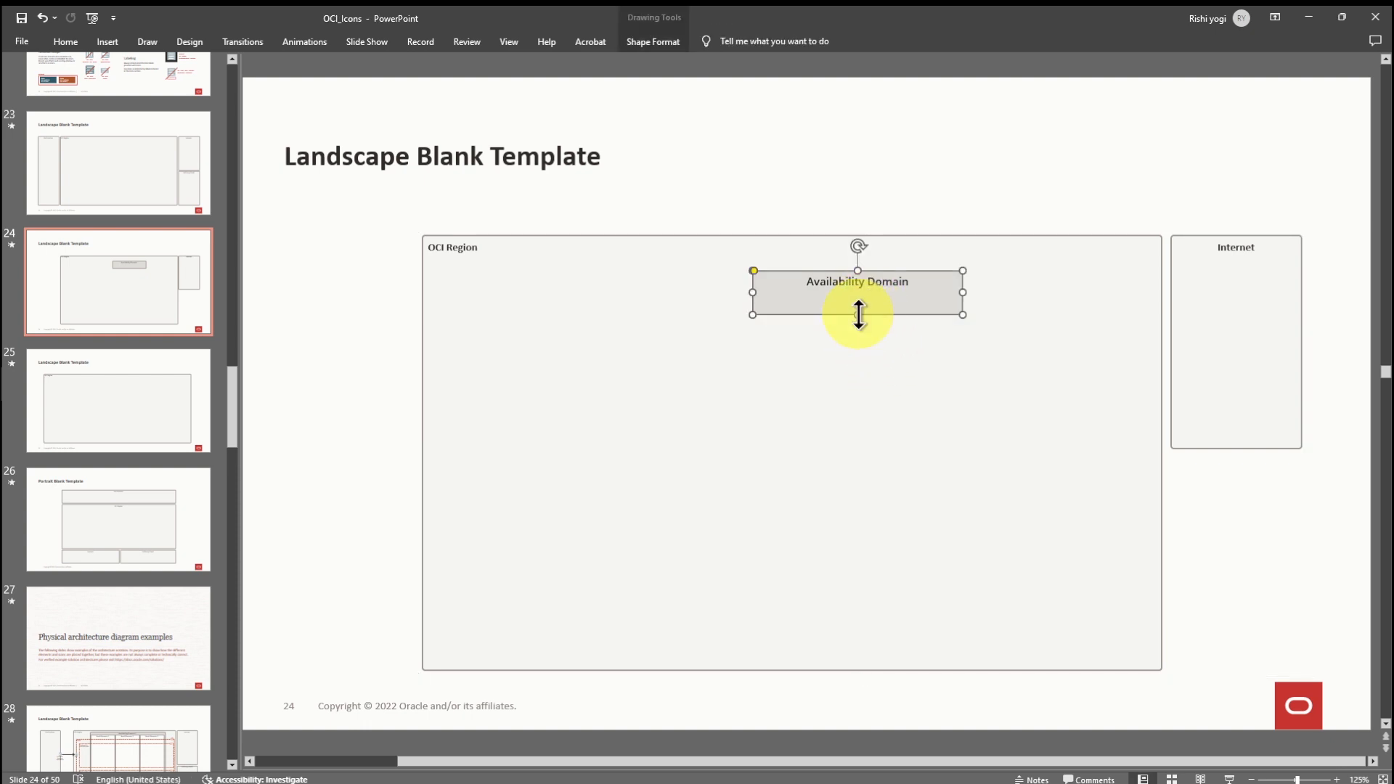
pyautogui.moveTo(858, 314); pyautogui.dragTo(887, 631)
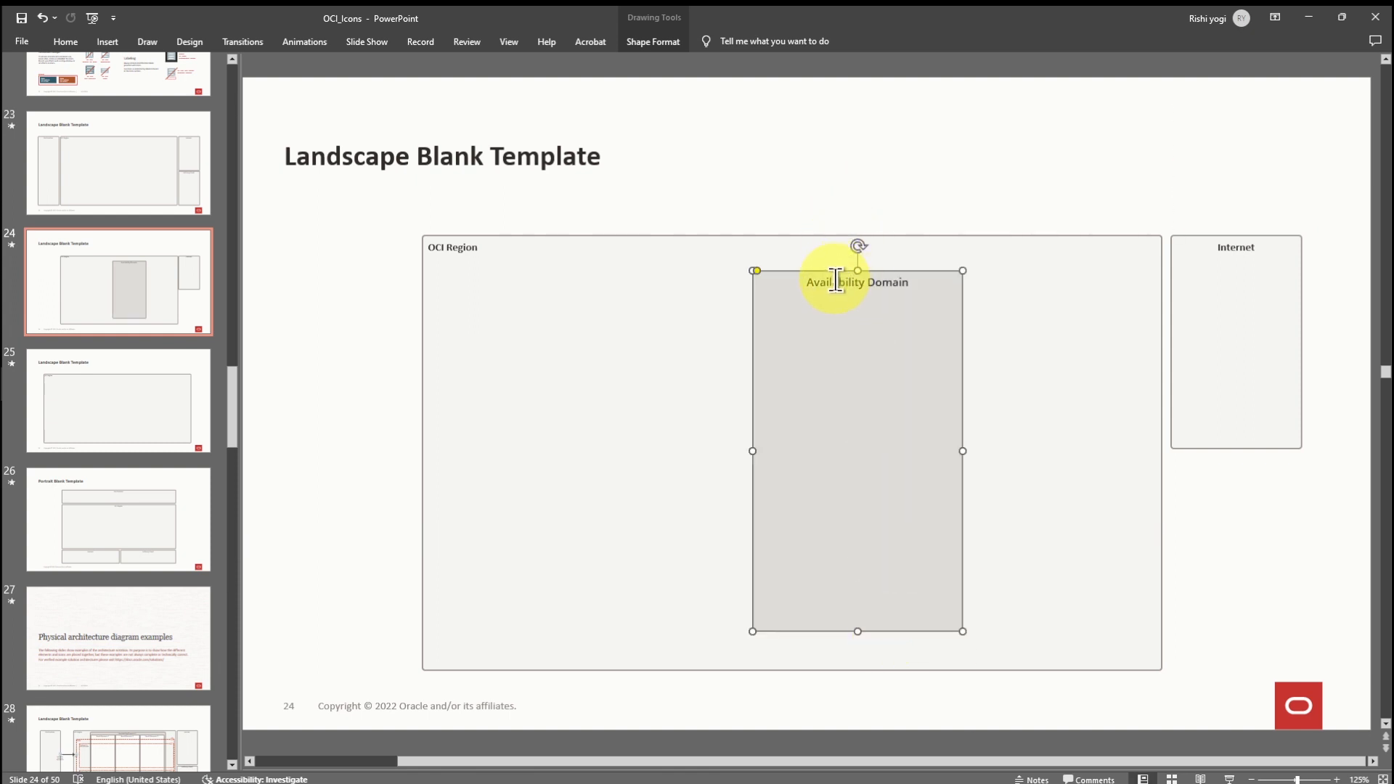
pyautogui.moveTo(836, 269); pyautogui.dragTo(922, 248)
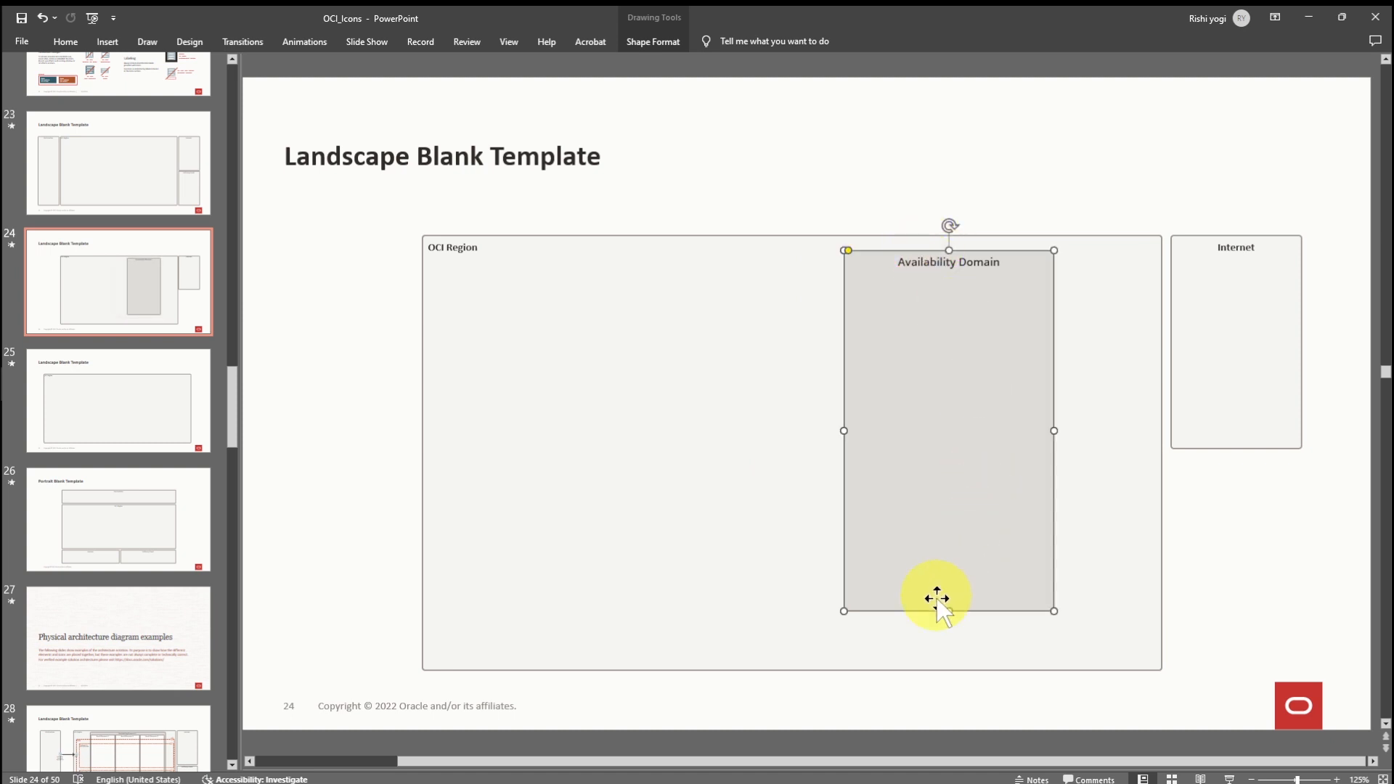
pyautogui.moveTo(947, 610); pyautogui.dragTo(949, 645)
pyautogui.moveTo(951, 398); pyautogui.dragTo(954, 407)
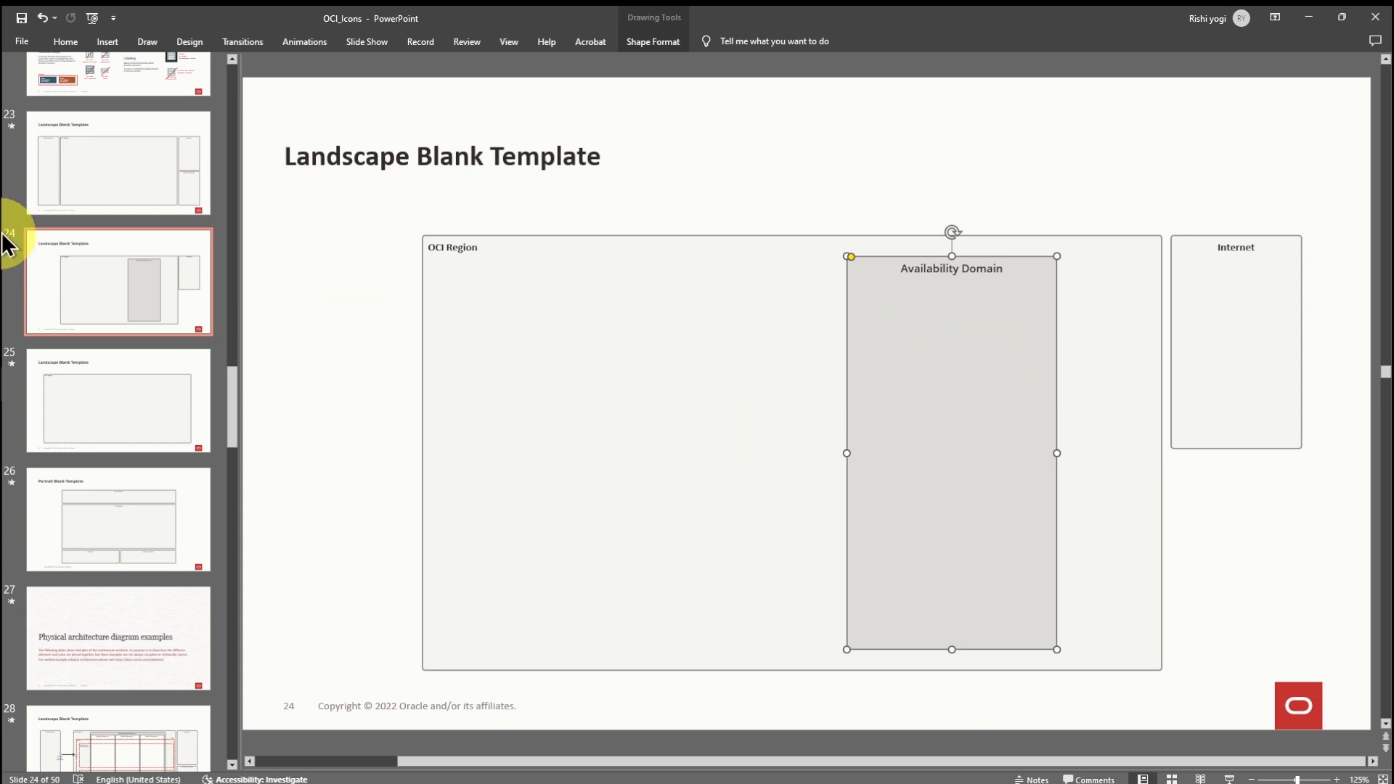
# - Copy the VCN group with its icon from the Grouping slide and paste it onto the Landscape Blank Template, slide 24
pyautogui.click(158, 330)
pyautogui.scroll(8, 208, 337)
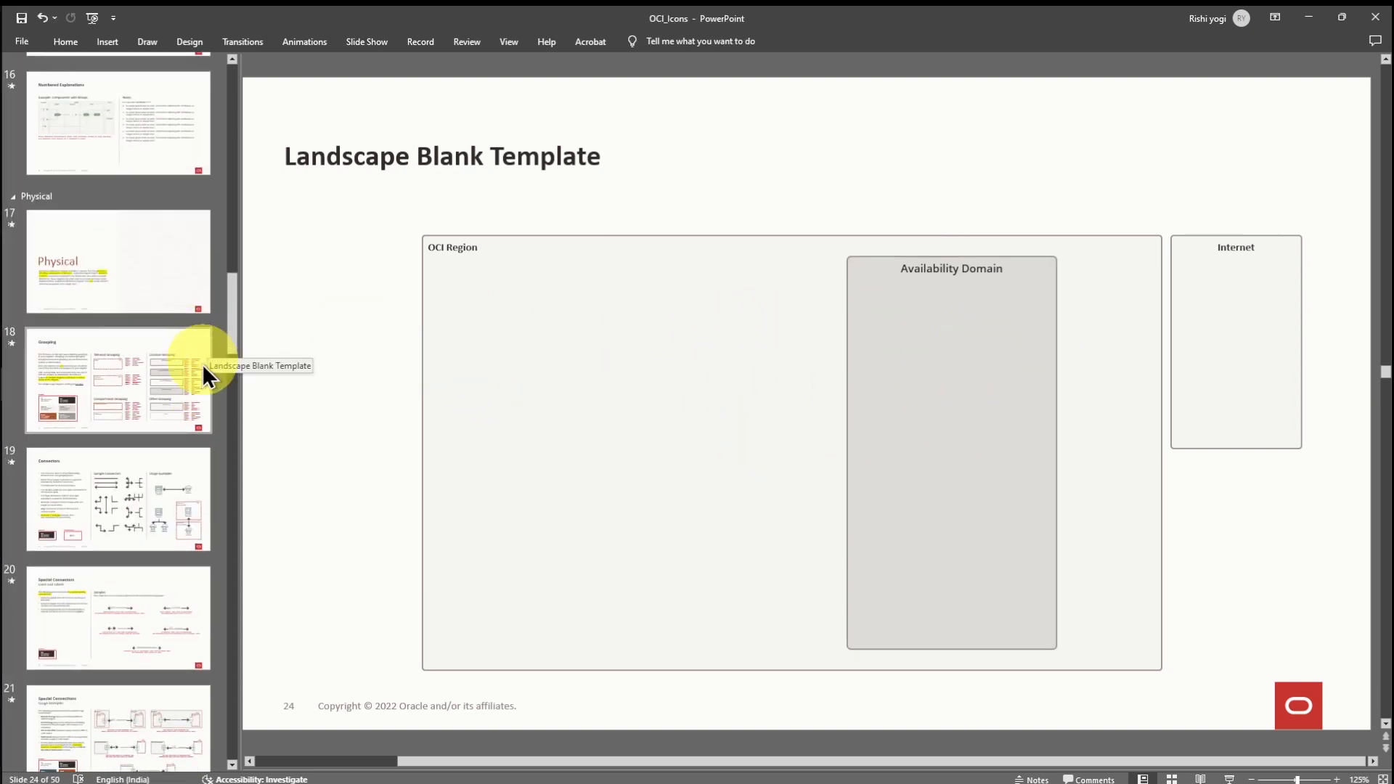
pyautogui.click(160, 385)
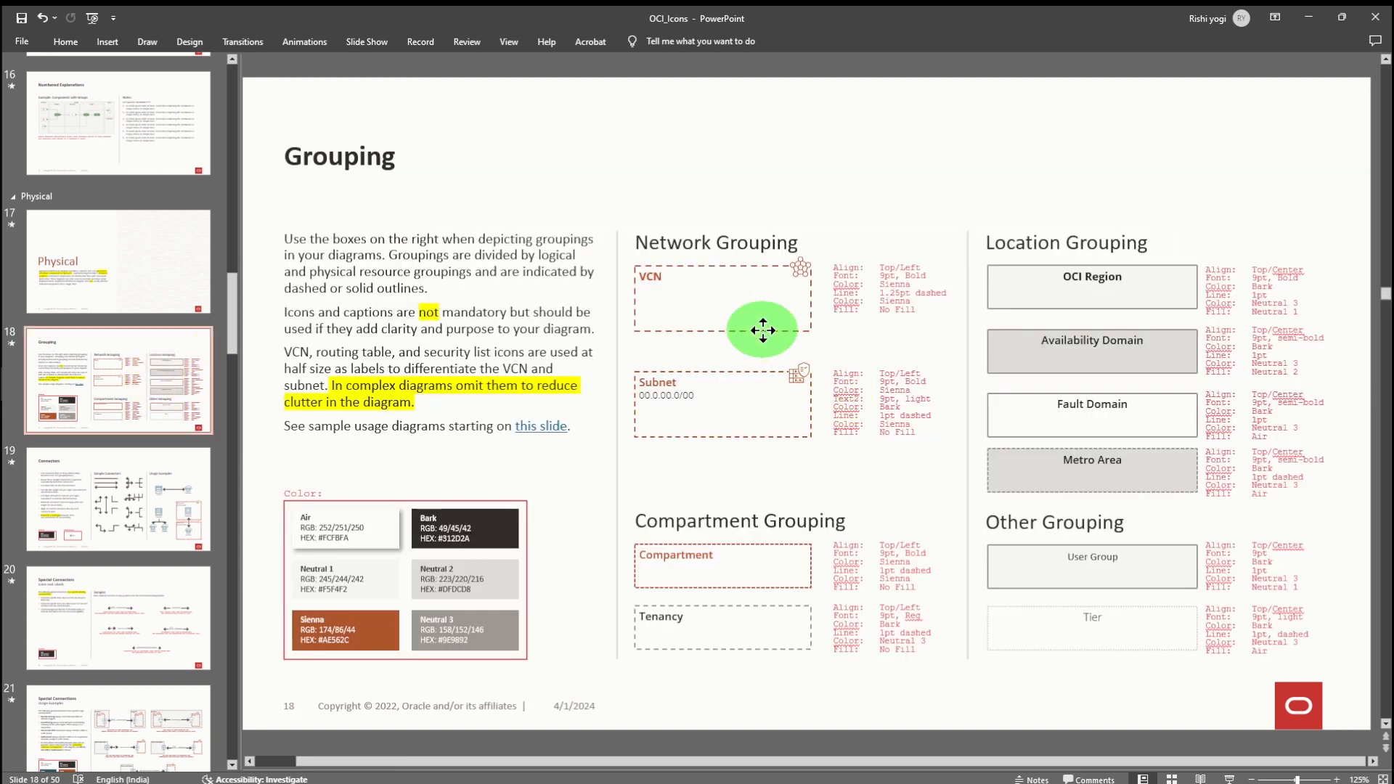
pyautogui.click(760, 328)
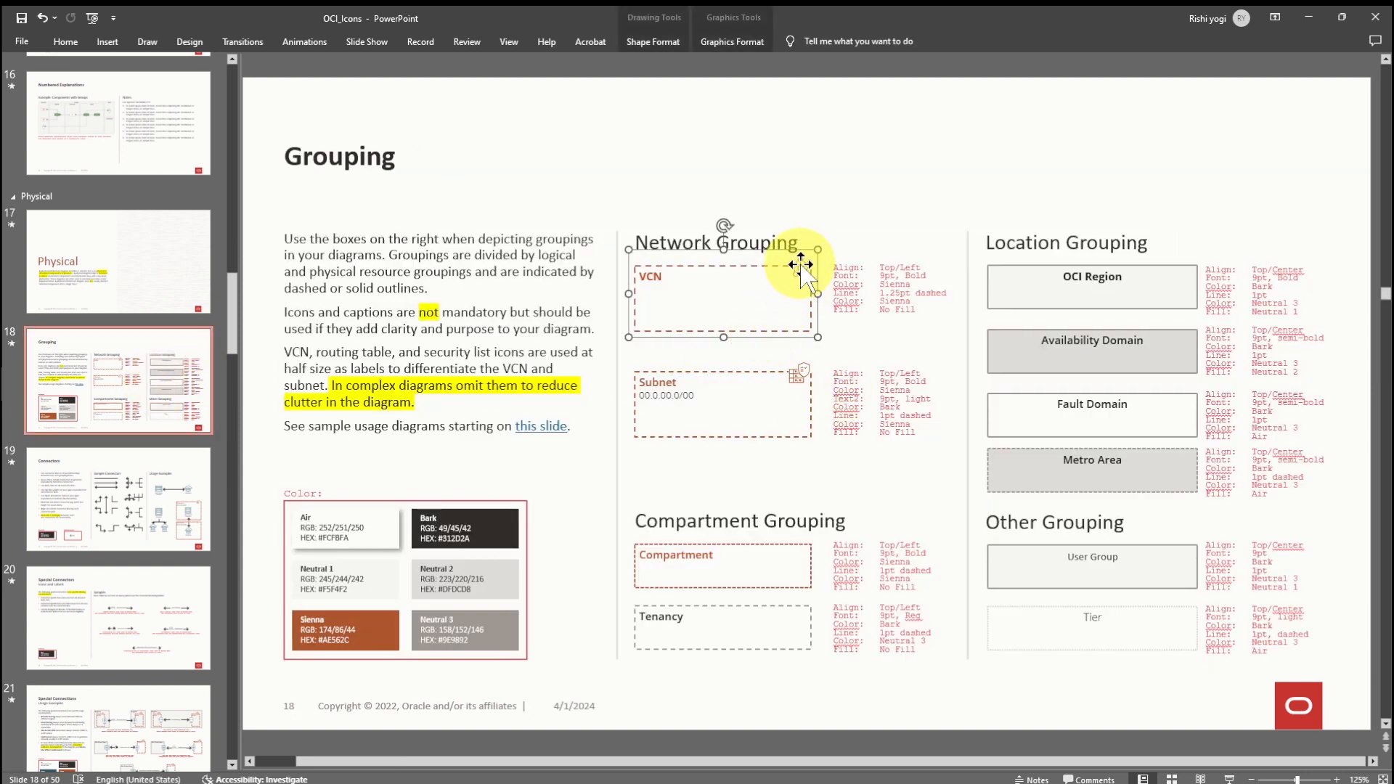
pyautogui.click(801, 269)
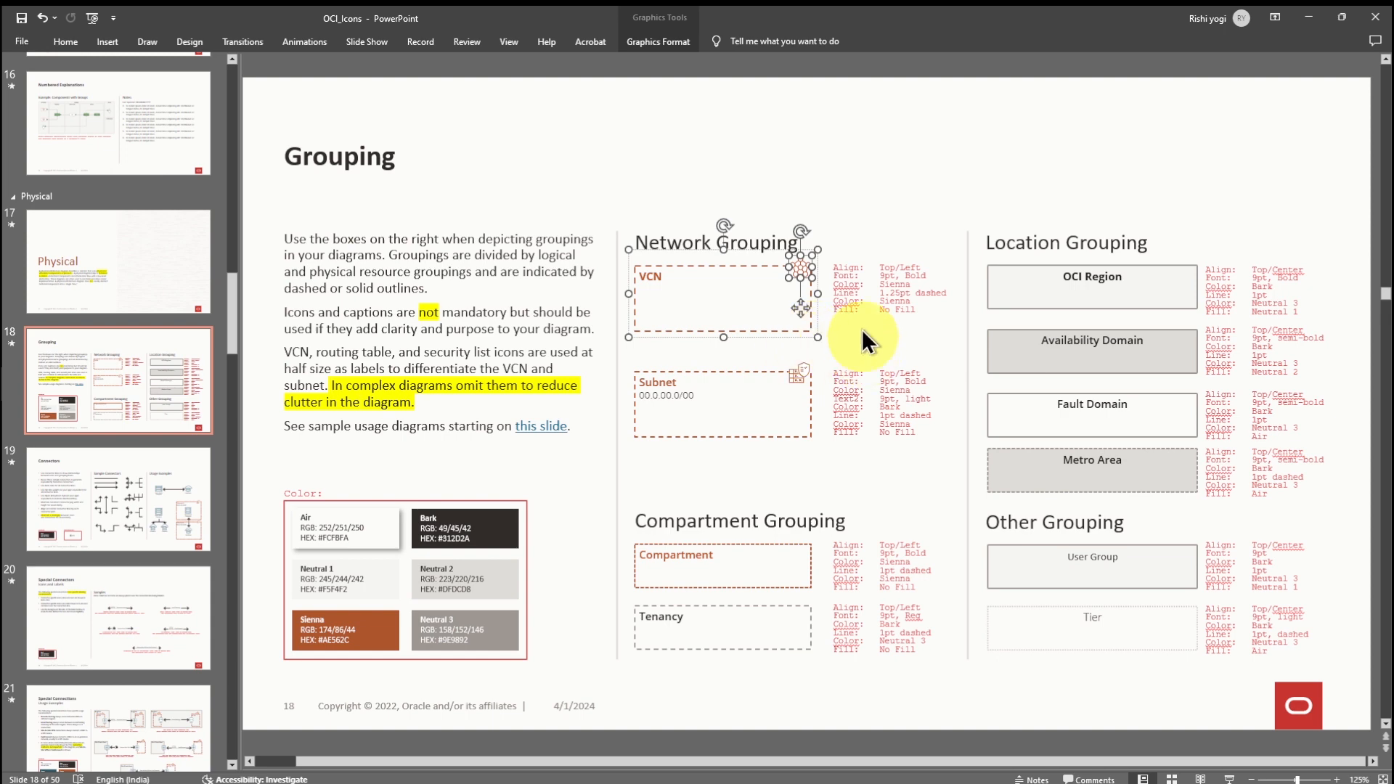
pyautogui.click(782, 328)
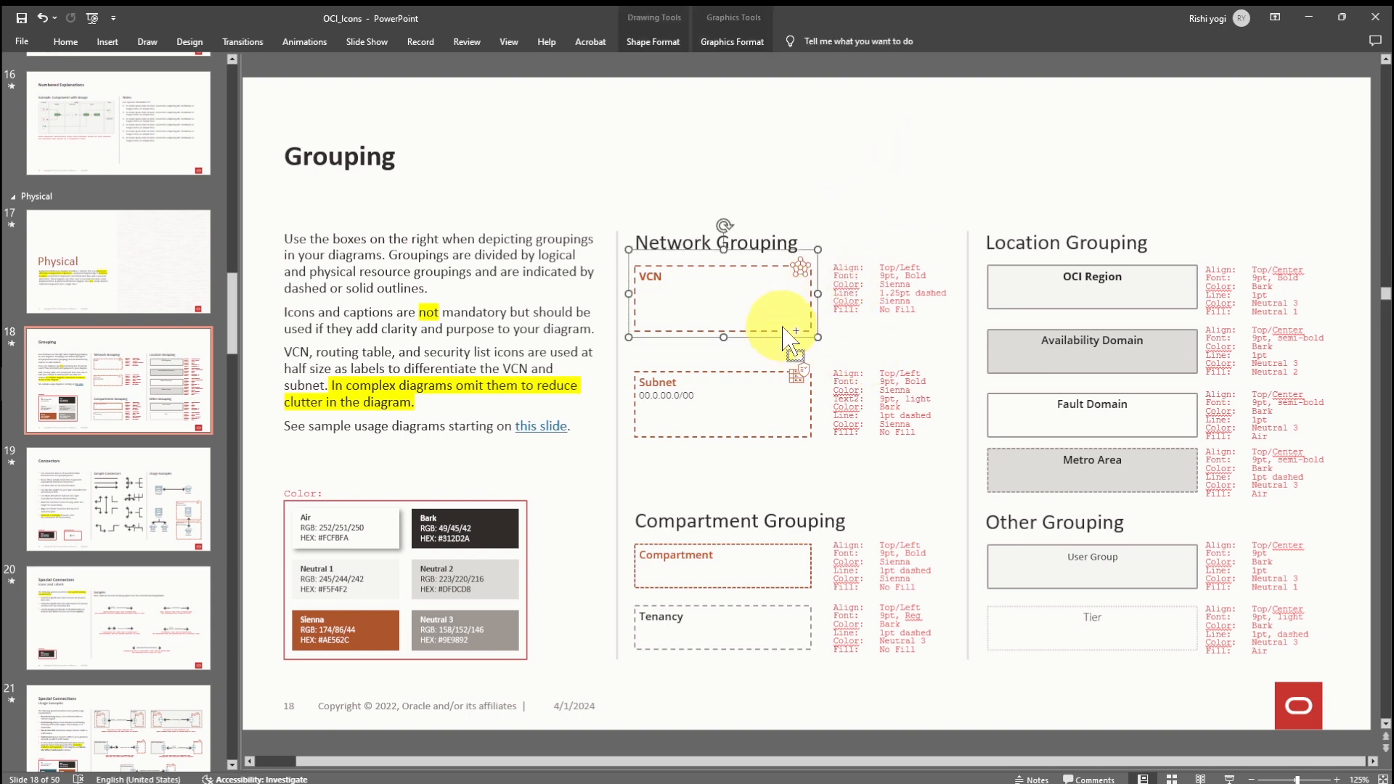
pyautogui.scroll(-5, 128, 371)
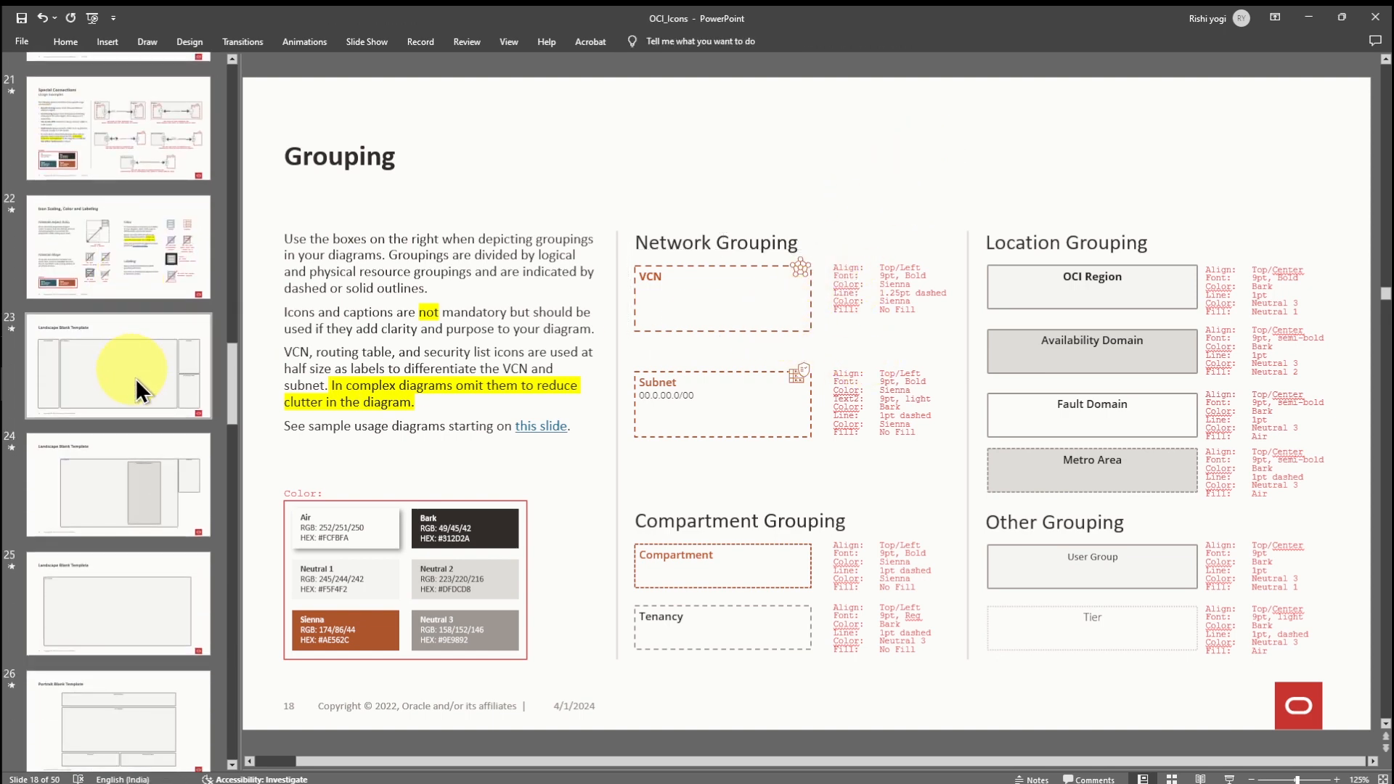
pyautogui.click(141, 479)
pyautogui.hotkey('ctrl', 'v')
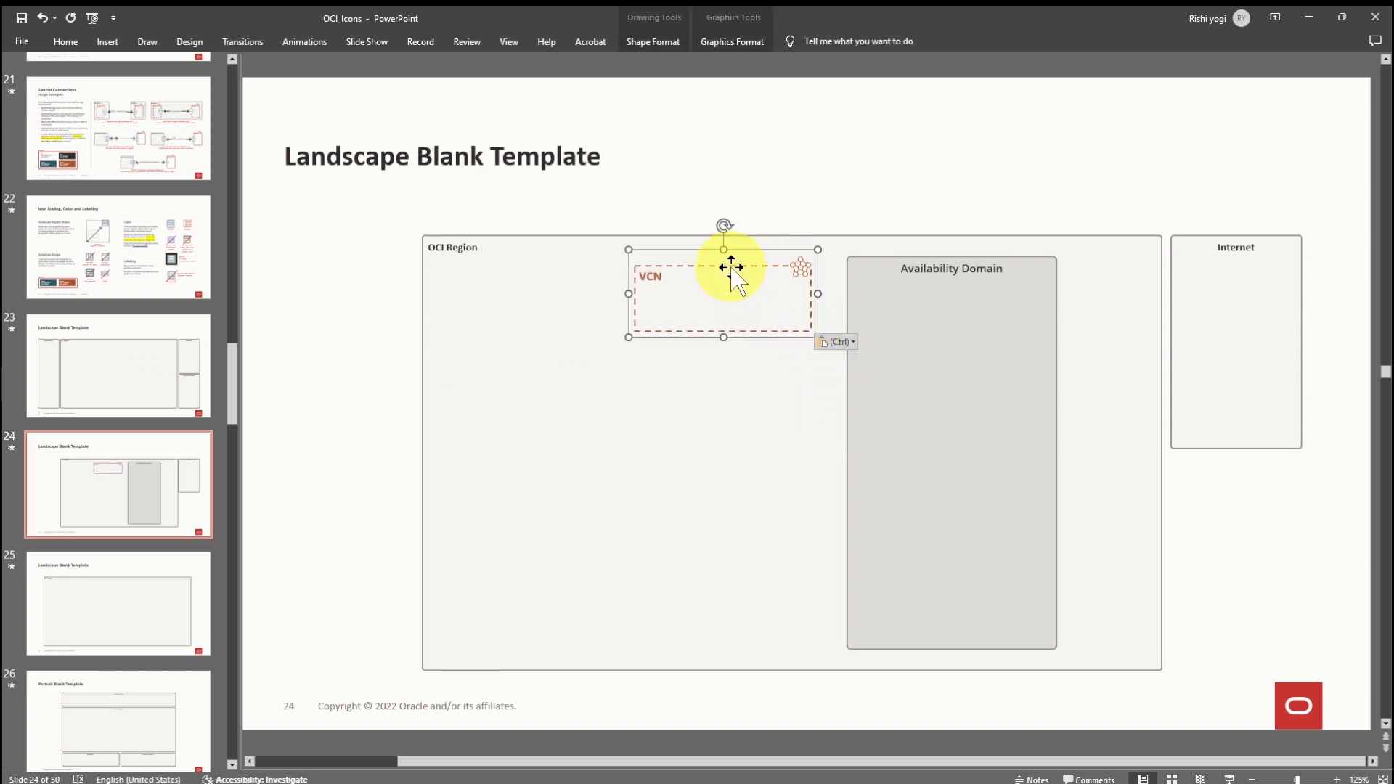
# - Place the VCN group at the OCI Region's upper-left corner, enlarge it across the Availability Domain box, and shrink its icon to label size
pyautogui.moveTo(731, 267); pyautogui.dragTo(535, 279)
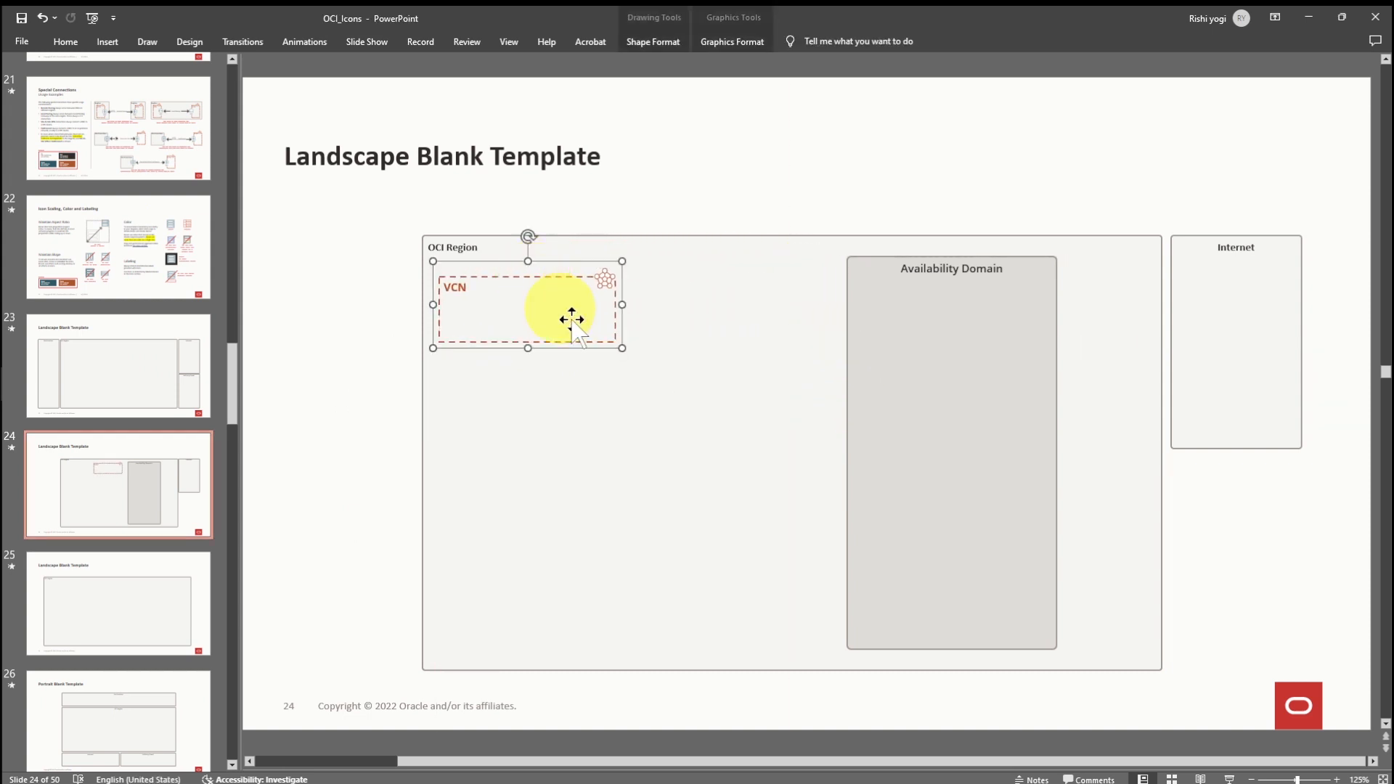
pyautogui.moveTo(622, 348); pyautogui.dragTo(1120, 622)
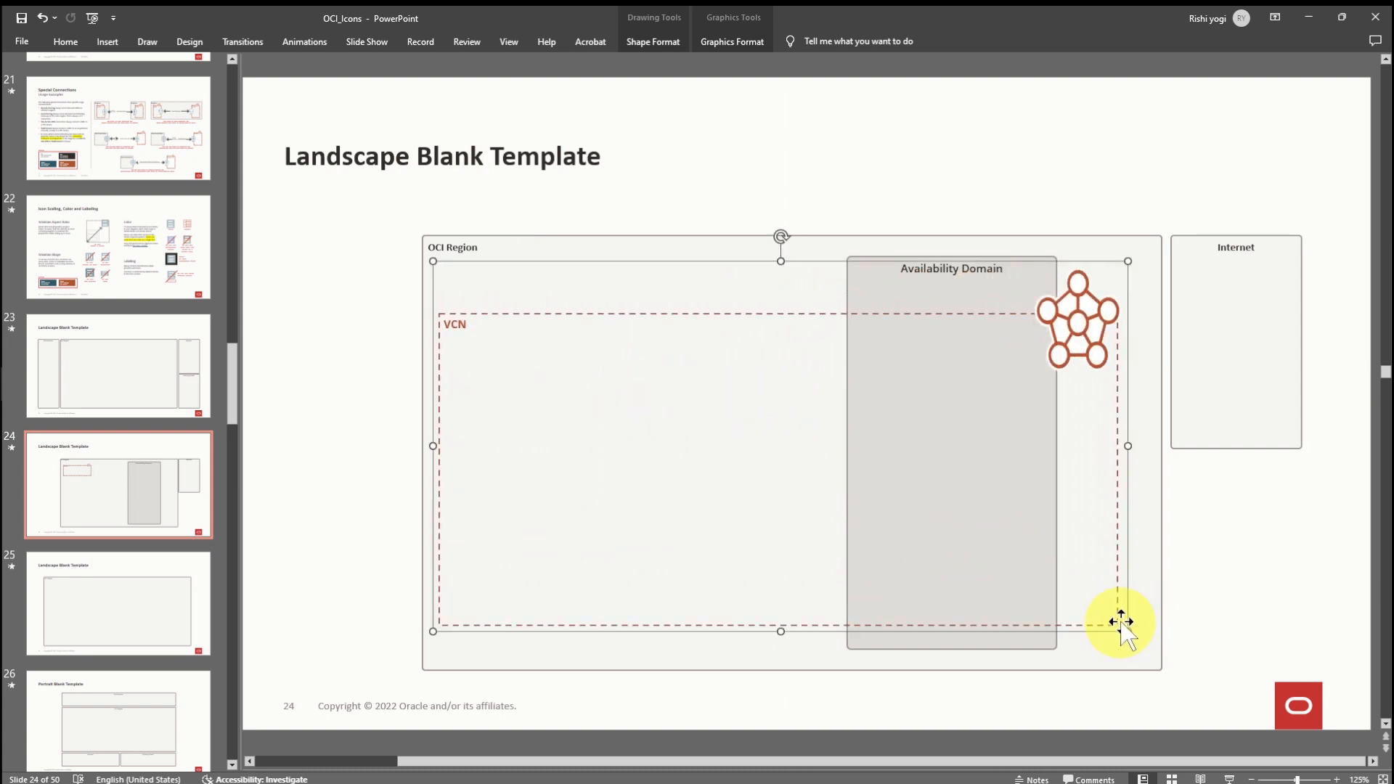
pyautogui.click(1079, 318)
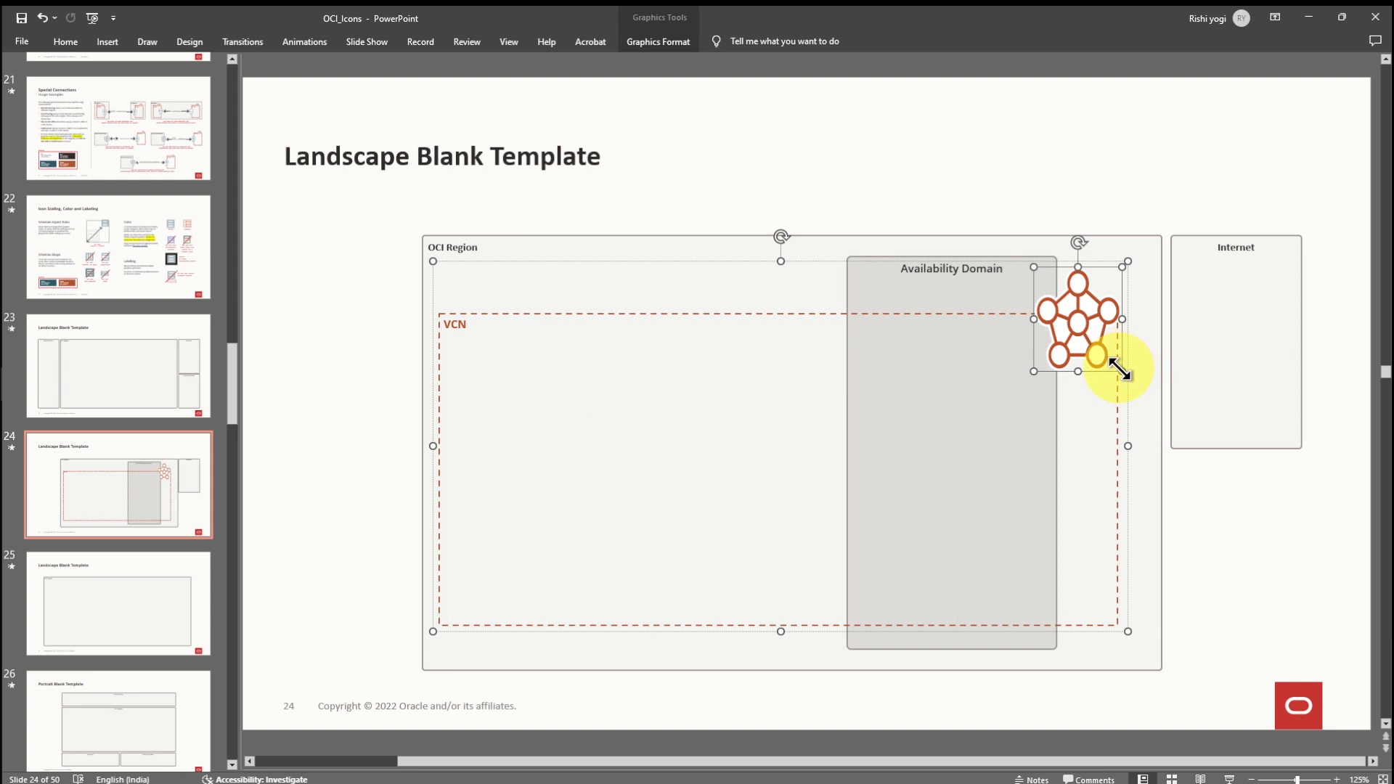
pyautogui.moveTo(1121, 371); pyautogui.dragTo(1091, 327)
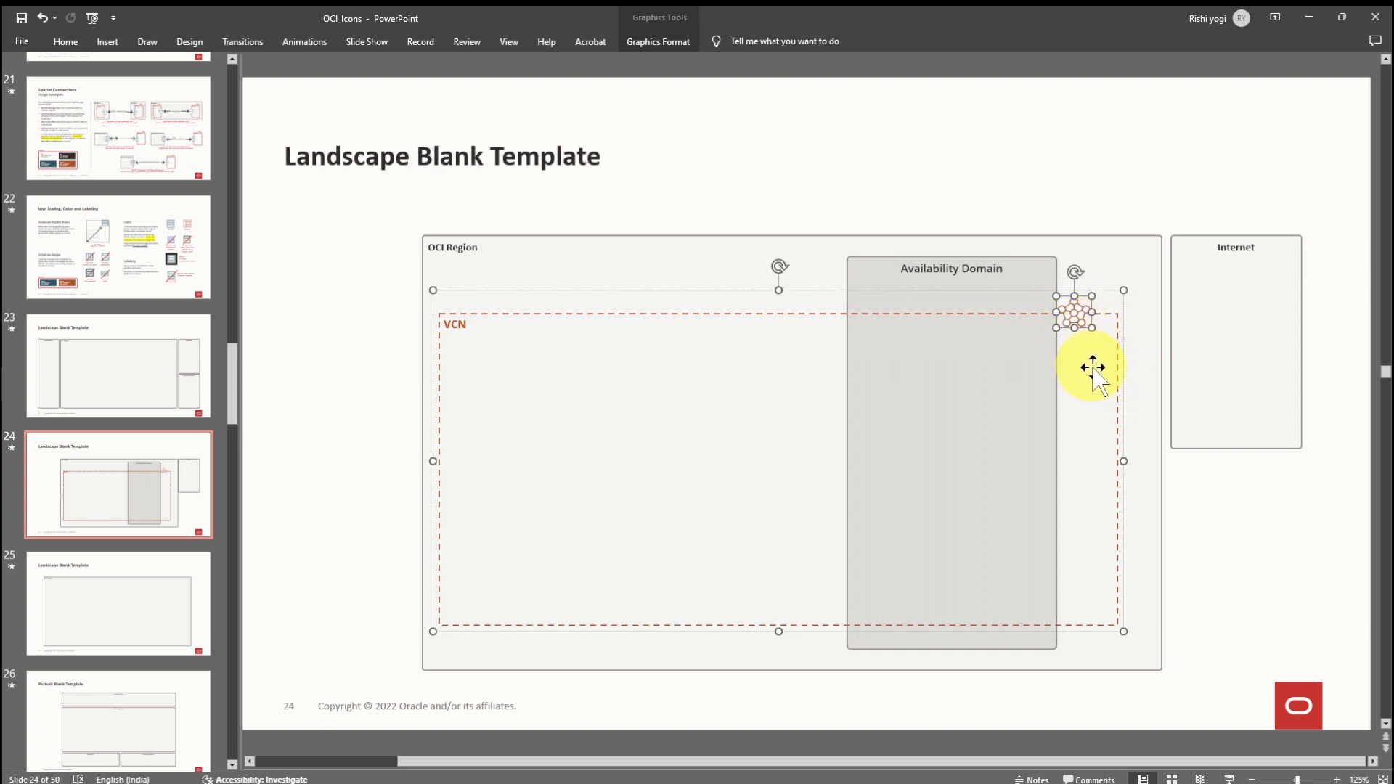
# - Shift the VCN group slightly up and right within the OCI Region box, with its top edge just below the Availability Domain label
pyautogui.click(1113, 194)
pyautogui.moveTo(1076, 312)
pyautogui.mouseDown()
pyautogui.moveTo(1089, 312)
pyautogui.moveTo(1087, 279)
pyautogui.moveTo(1097, 286)
pyautogui.mouseUp()
pyautogui.click(1089, 281)
pyautogui.click(1111, 181)
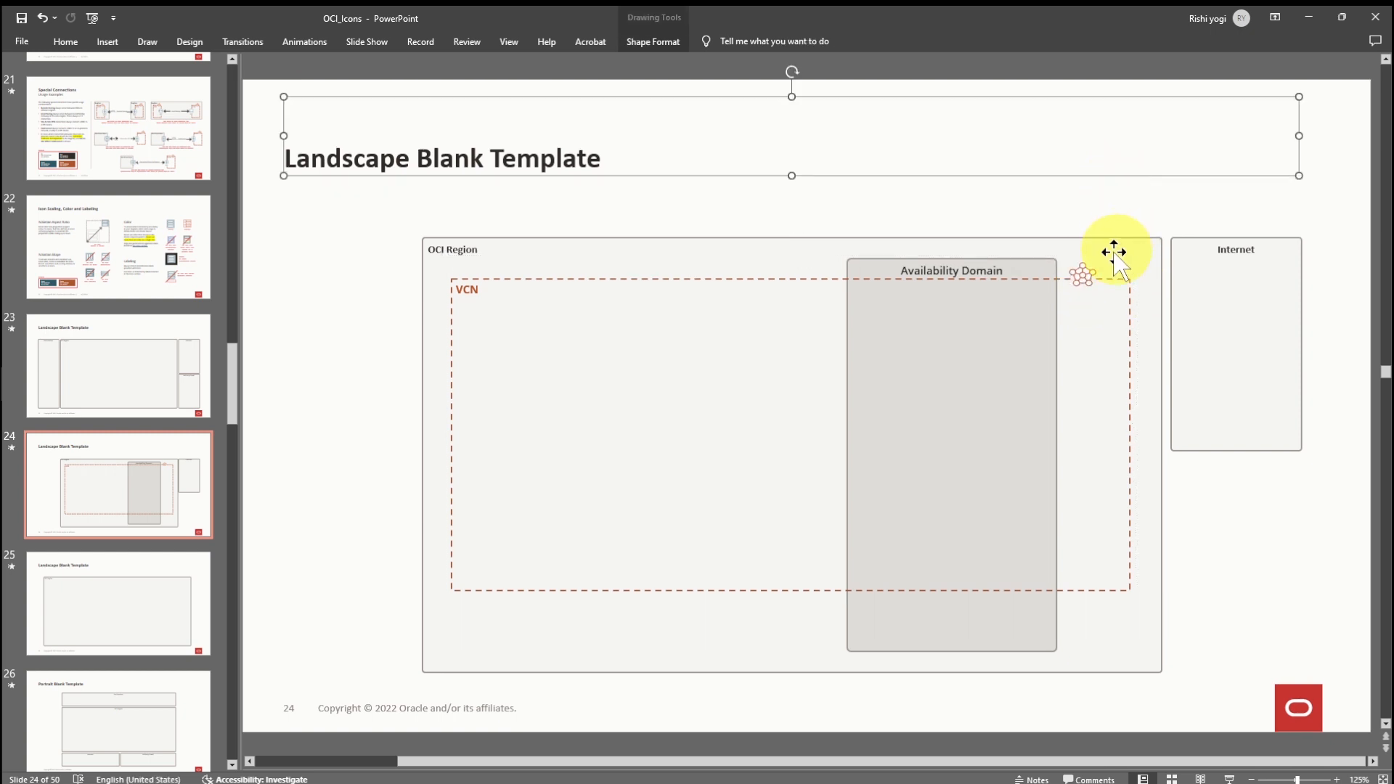